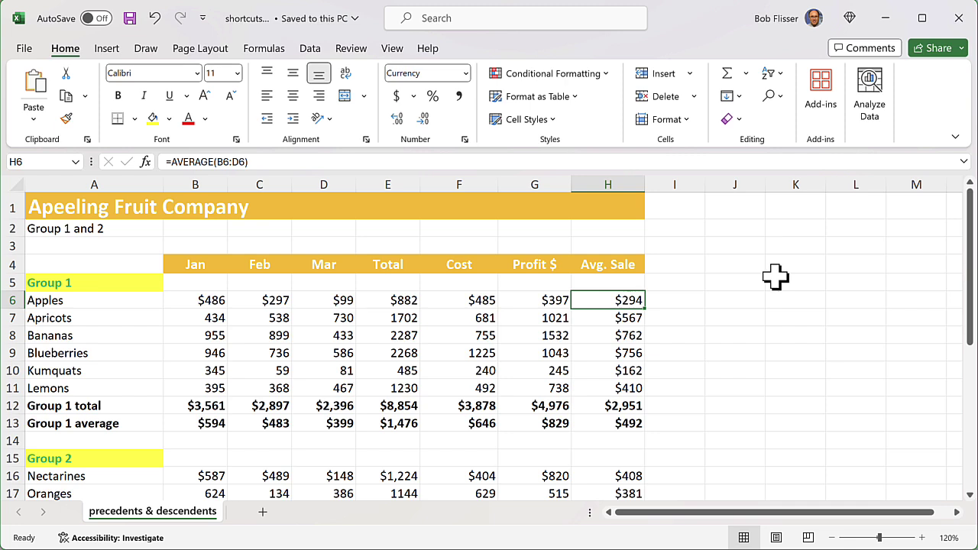
Show all formulas in the worksheet in place of their results and look across to the Avg. Sale column.
key("Return")
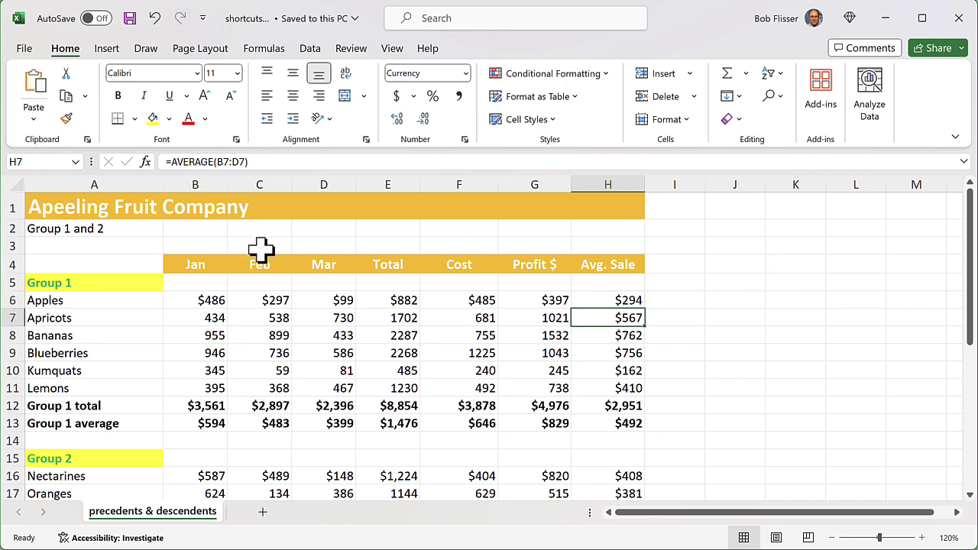
key("Return")
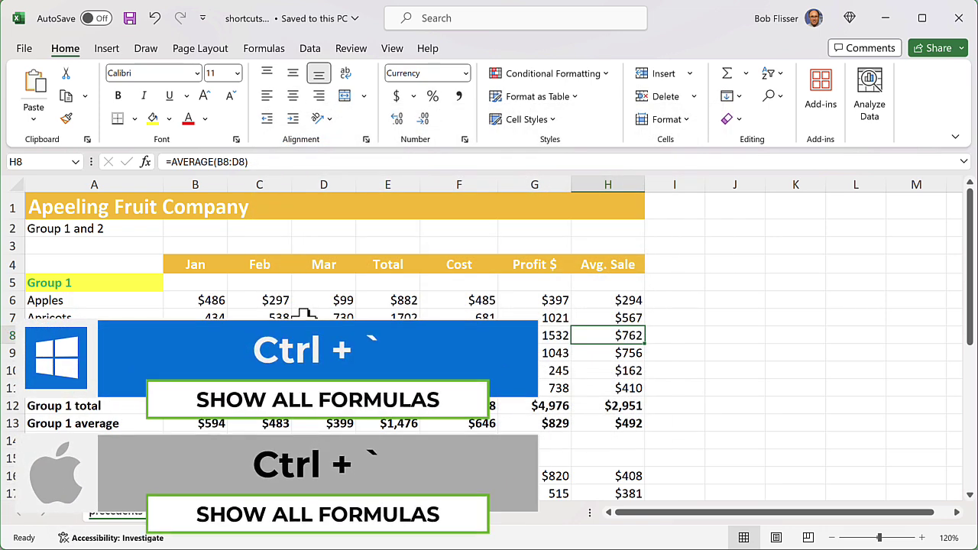
key("ctrl+grave")
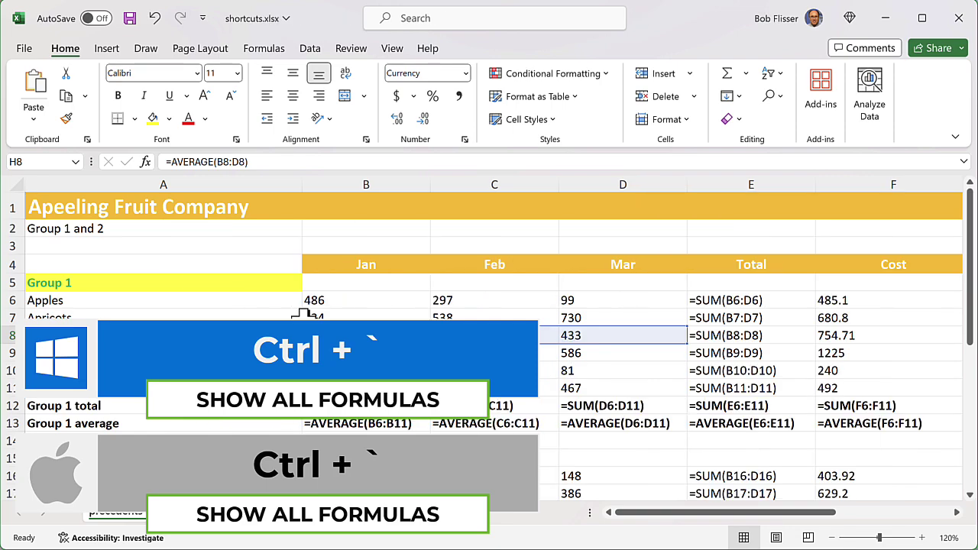
scroll(303, 322, "right", 5)
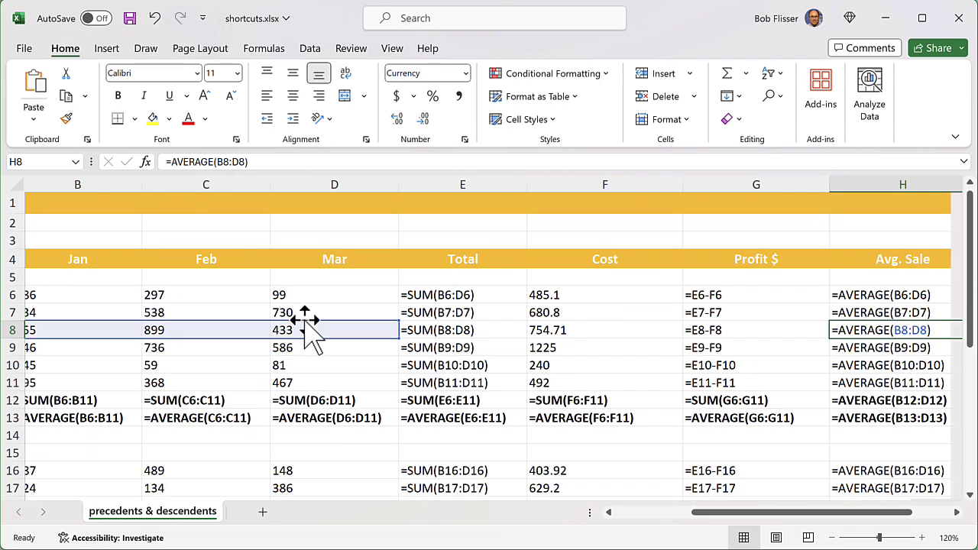
scroll(303, 322, "right", 2)
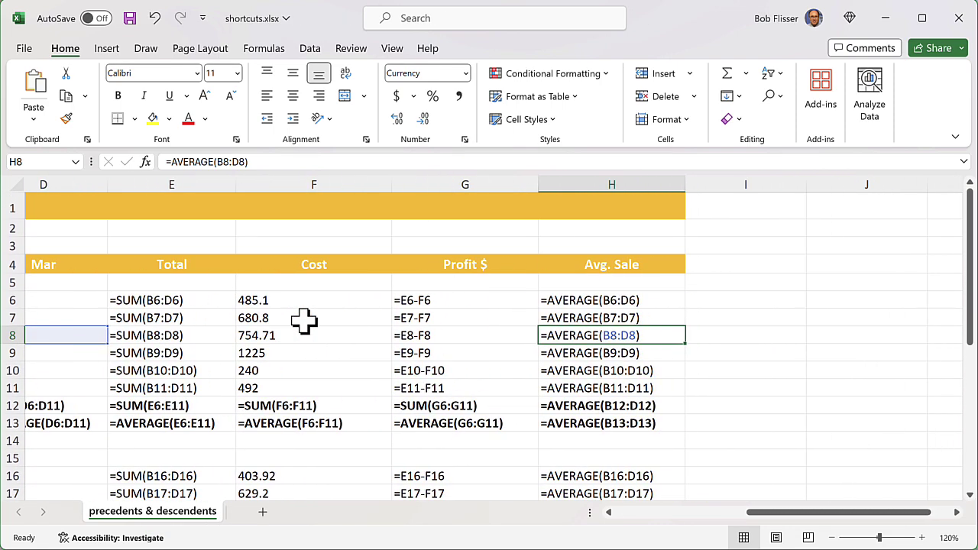
scroll(303, 322, "left", 5)
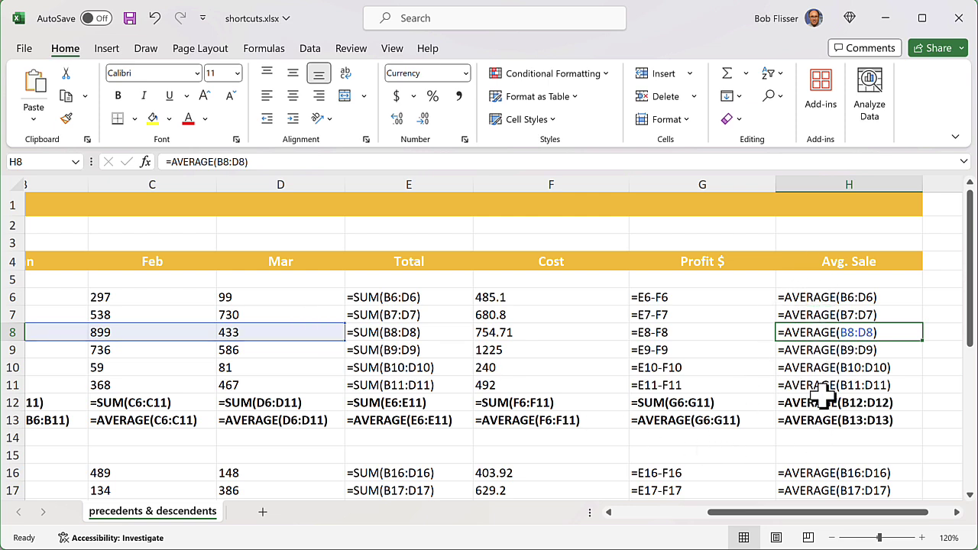
Inspect the ranges referenced by the formulas in H10, E6, E8 and D13, and switch the sheet back to showing results.
left_click(835, 360)
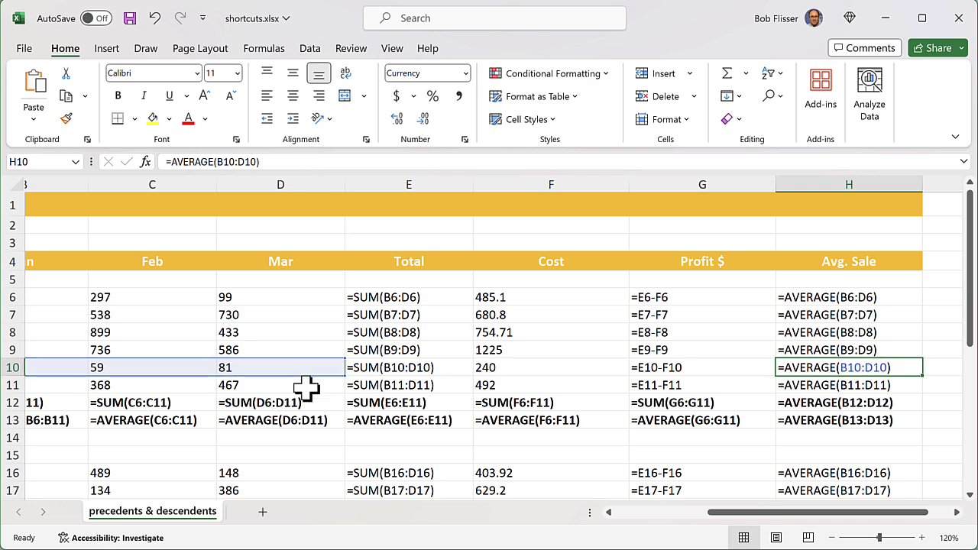
scroll(149, 365, "left", 3)
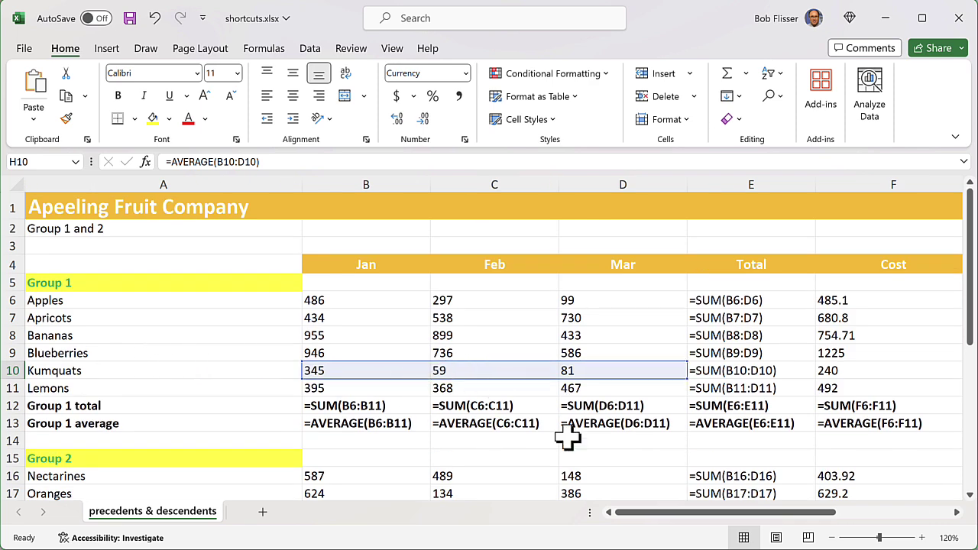
left_click(742, 304)
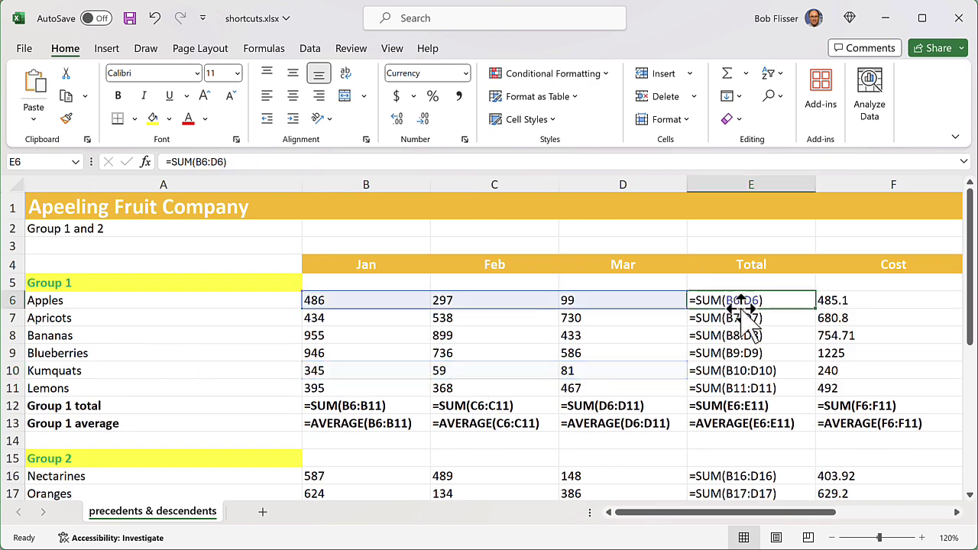
left_click(738, 337)
left_click(604, 425)
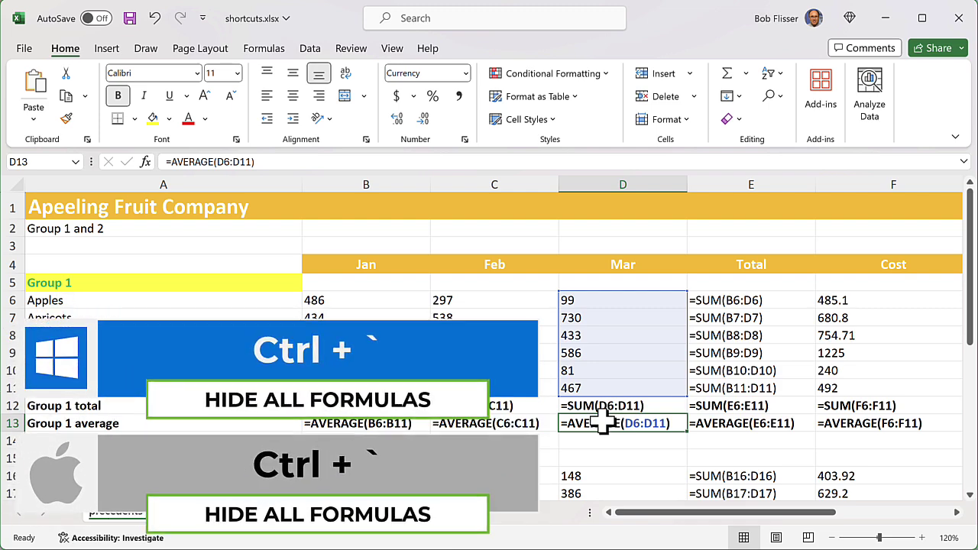
key("ctrl+grave")
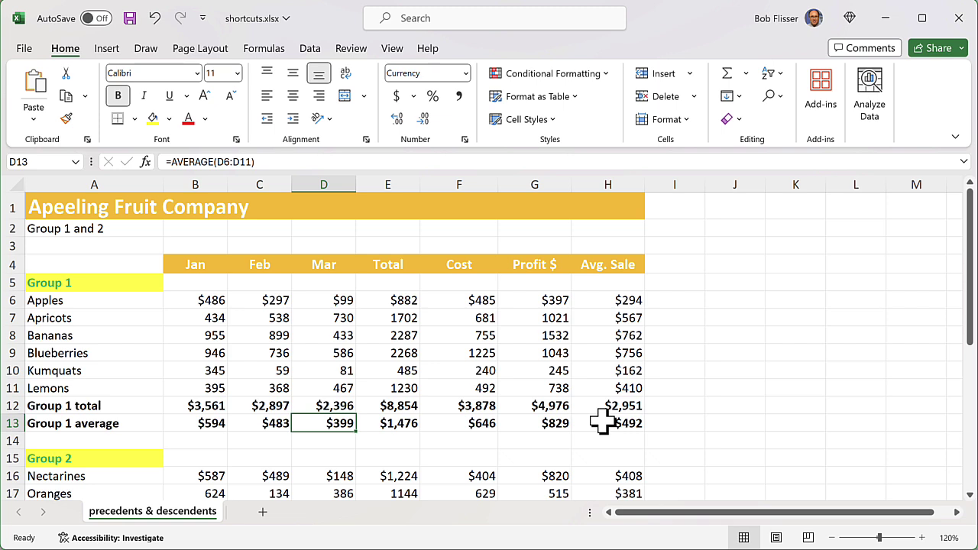
Turn the Show Formulas command on for the worksheet and off again.
left_click(268, 48)
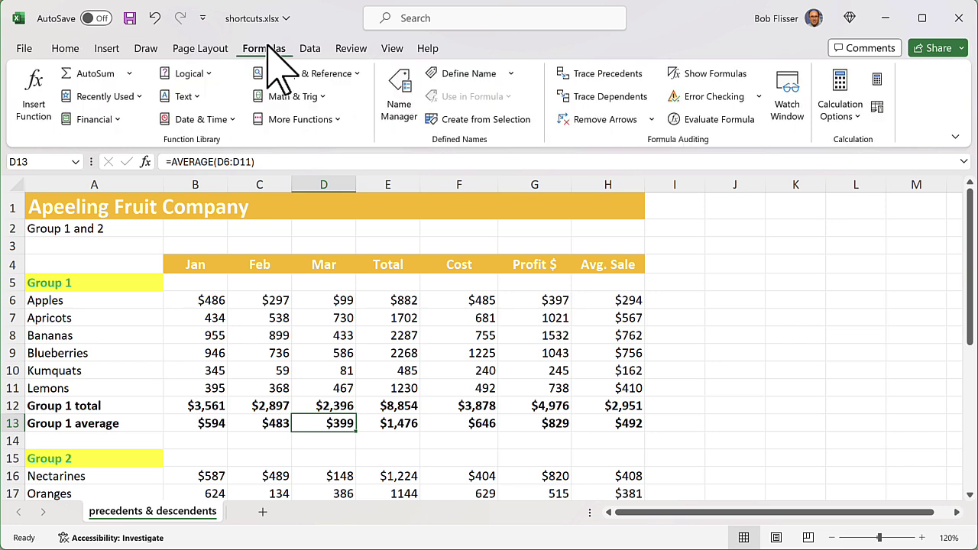
left_click(718, 77)
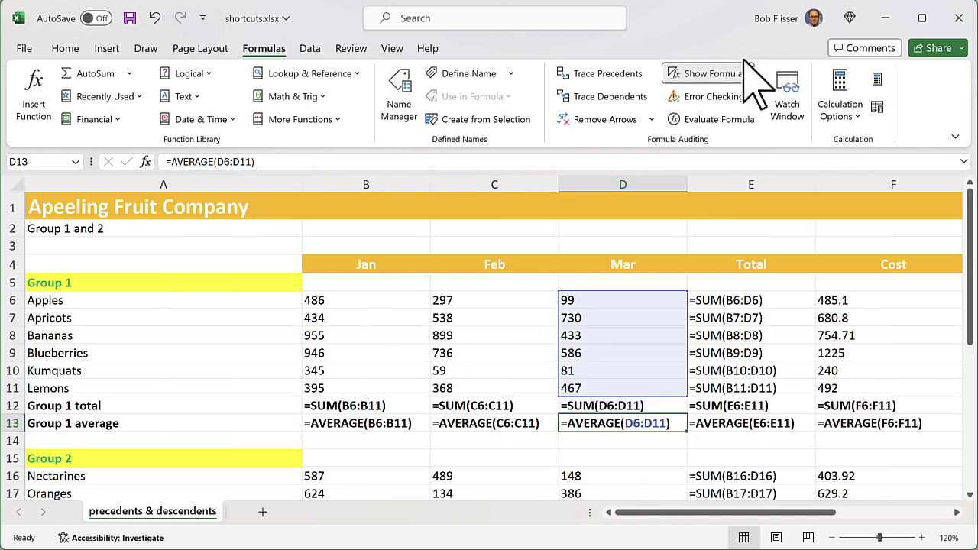
left_click(706, 80)
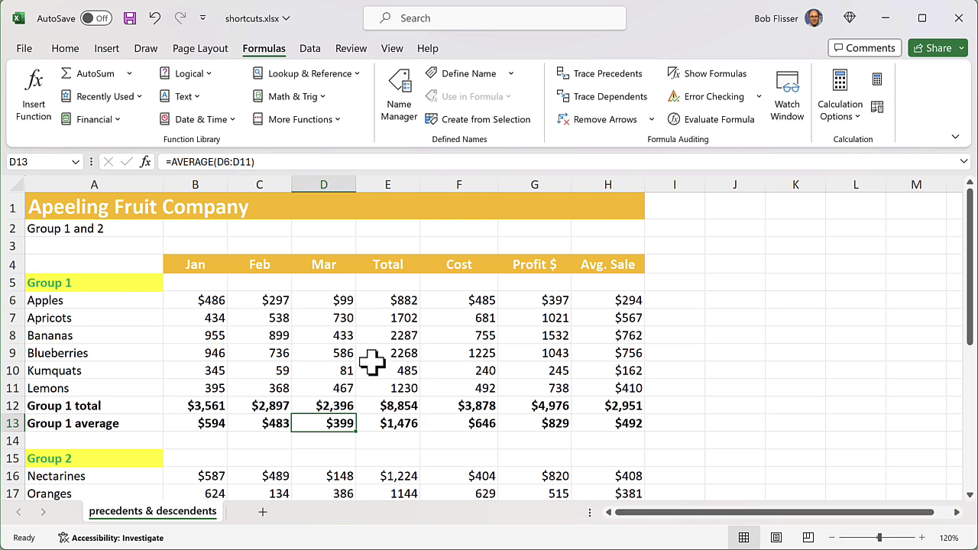
Insert a line break after "Total," in cell A25 so "both groups" sits on a second line.
scroll(372, 365, "down", 4)
scroll(372, 365, "down", 2)
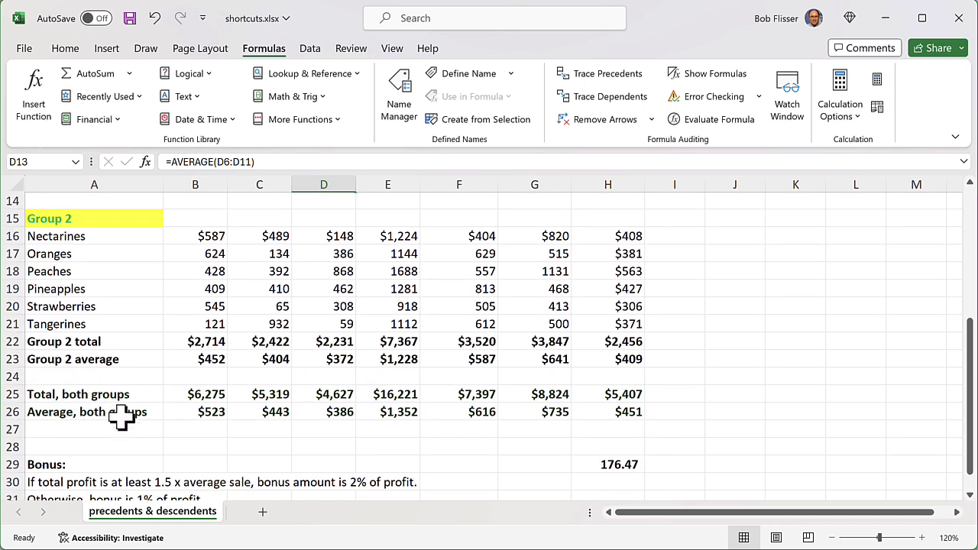
double_click(73, 394)
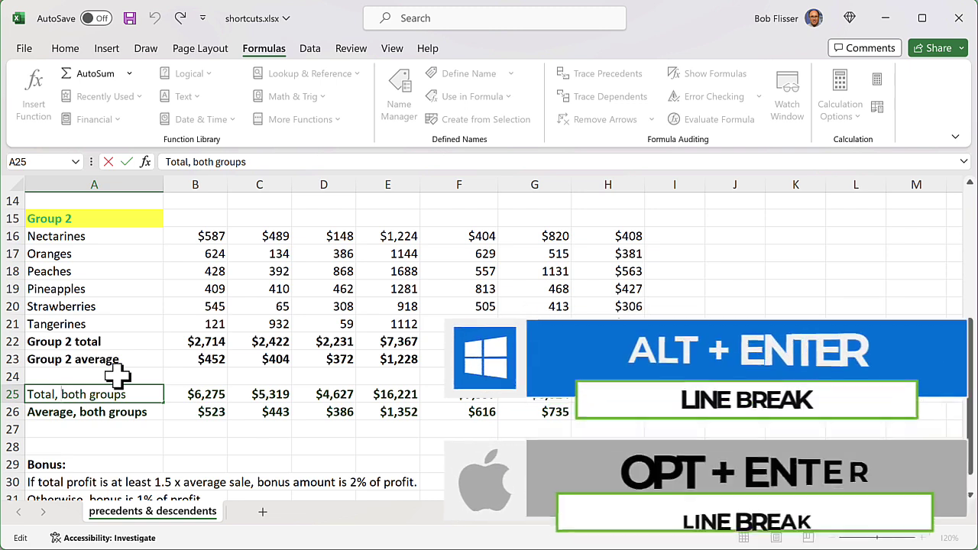
key("alt+Return")
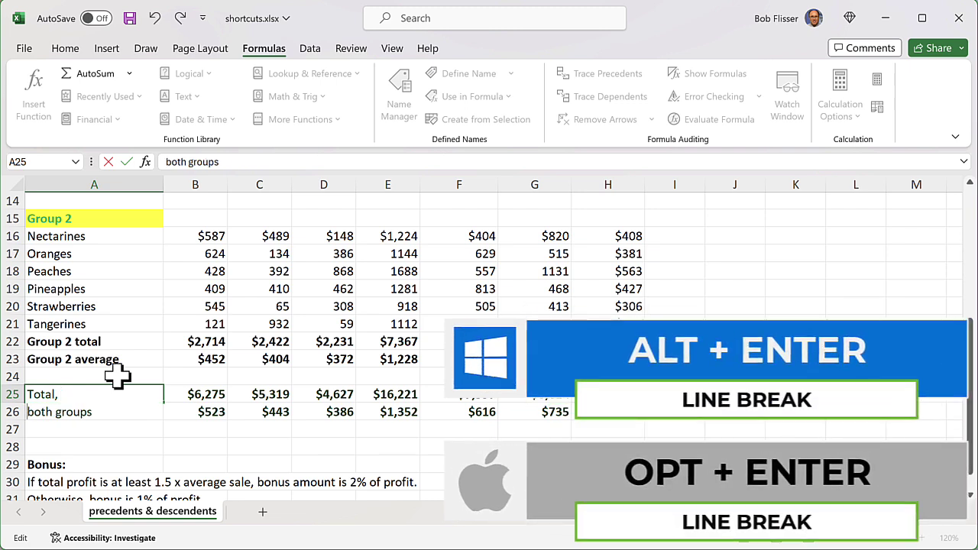
key("Return")
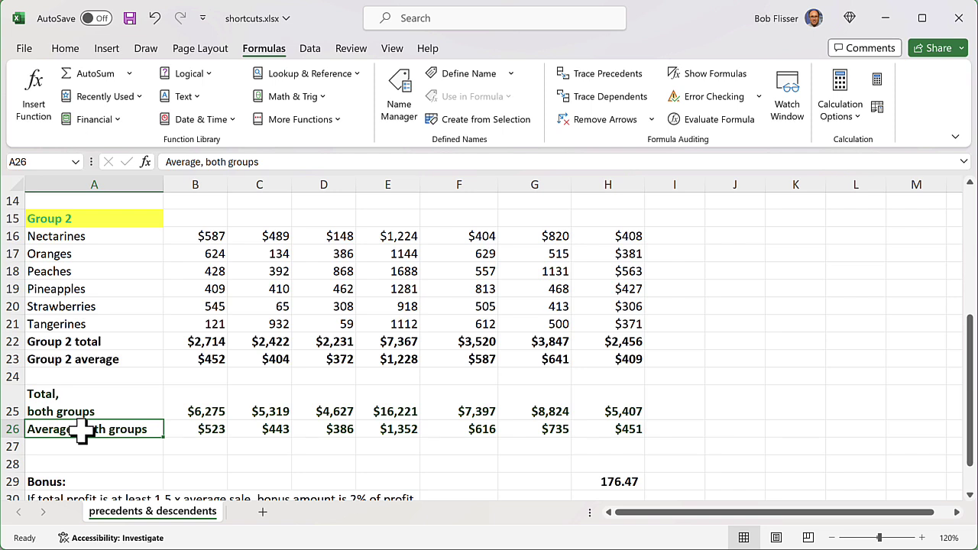
Insert a line break after "Average," in cell A26 so "both groups" sits on a second line.
key("F2")
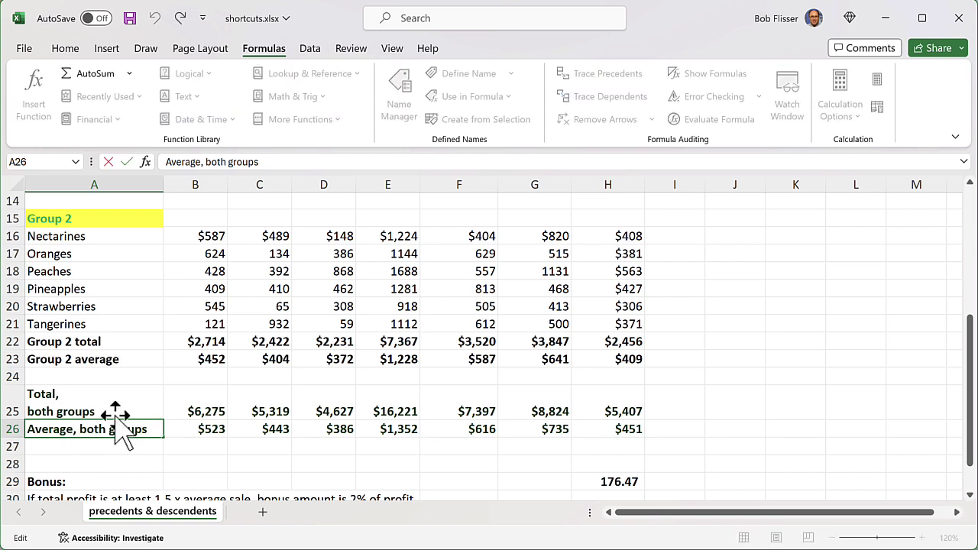
key("ctrl+Left")
key("ctrl+Left")
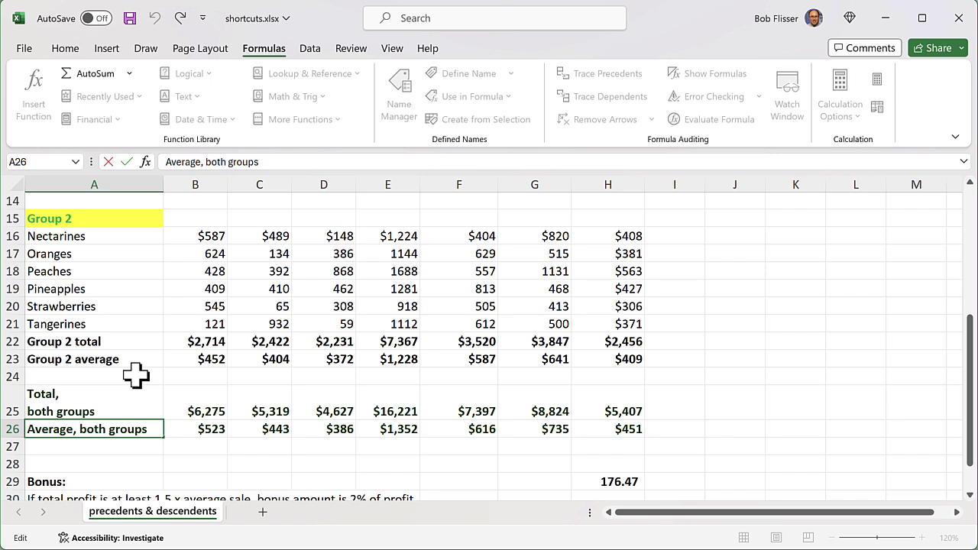
key("alt+Return")
key("Return")
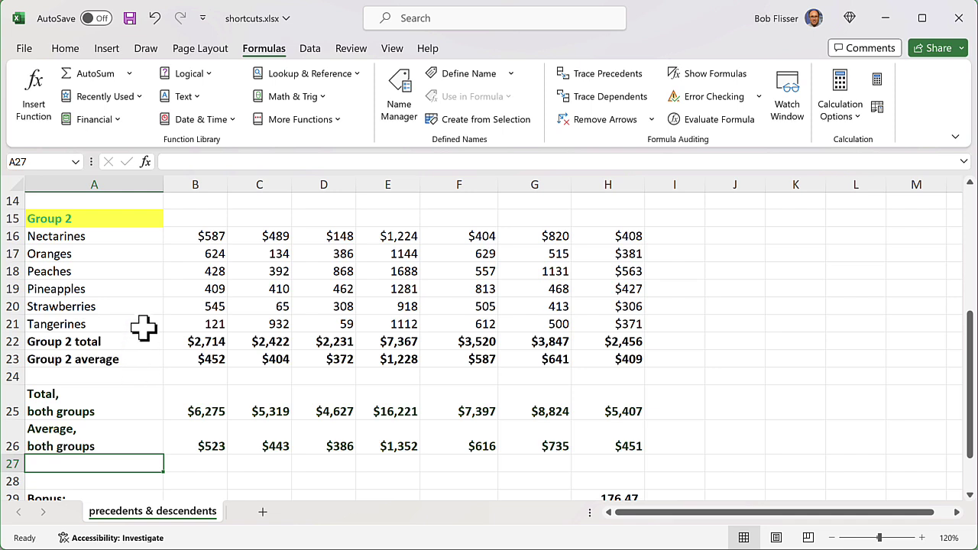
Copy the bonus formula from H29 into H30 with its cell references unchanged: =IF(G25>=(1.5*H25),2%*G25,1%*G25).
left_click(69, 48)
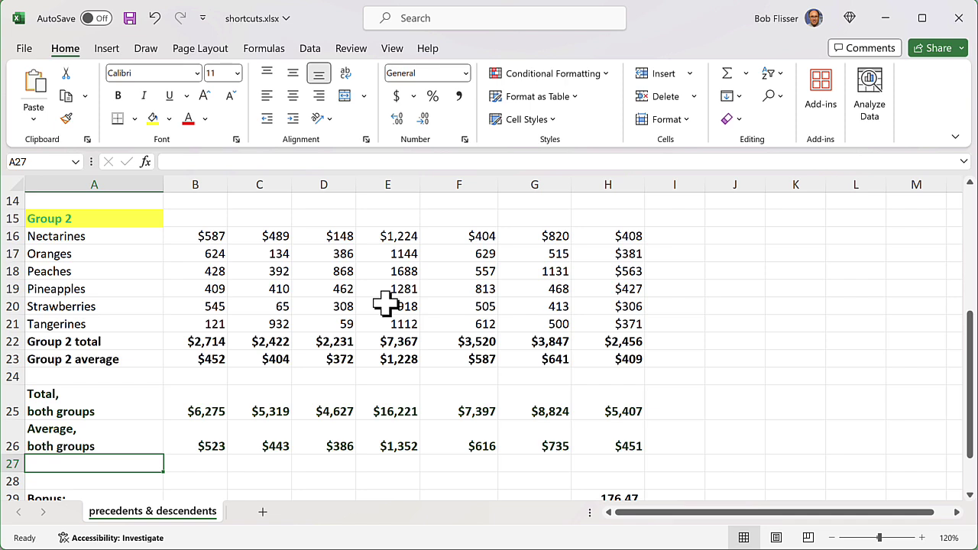
scroll(655, 378, "down", 3)
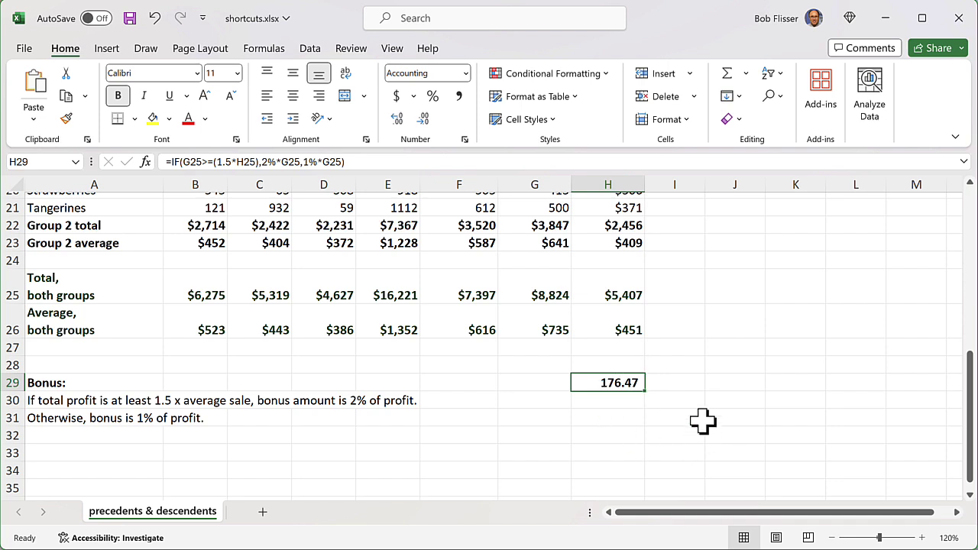
key("Down")
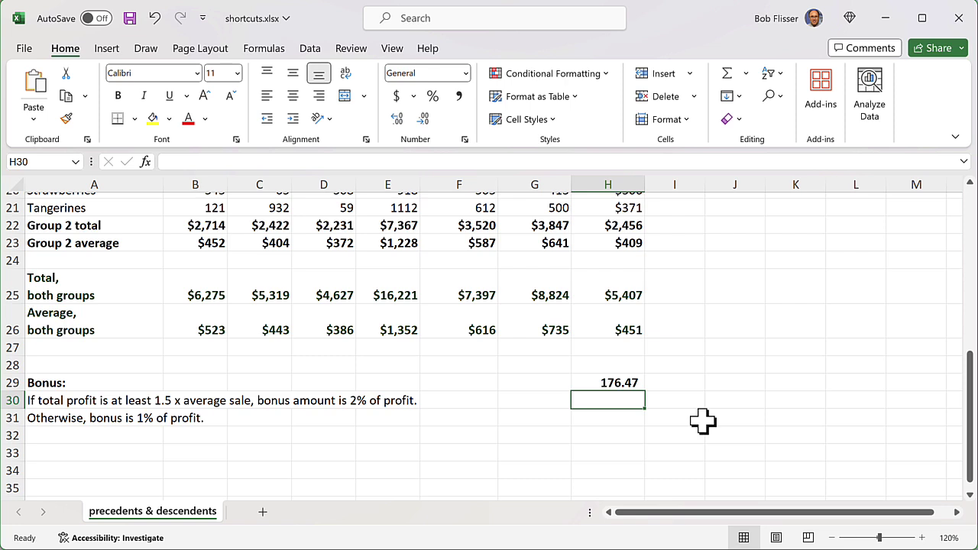
key("ctrl+apostrophe")
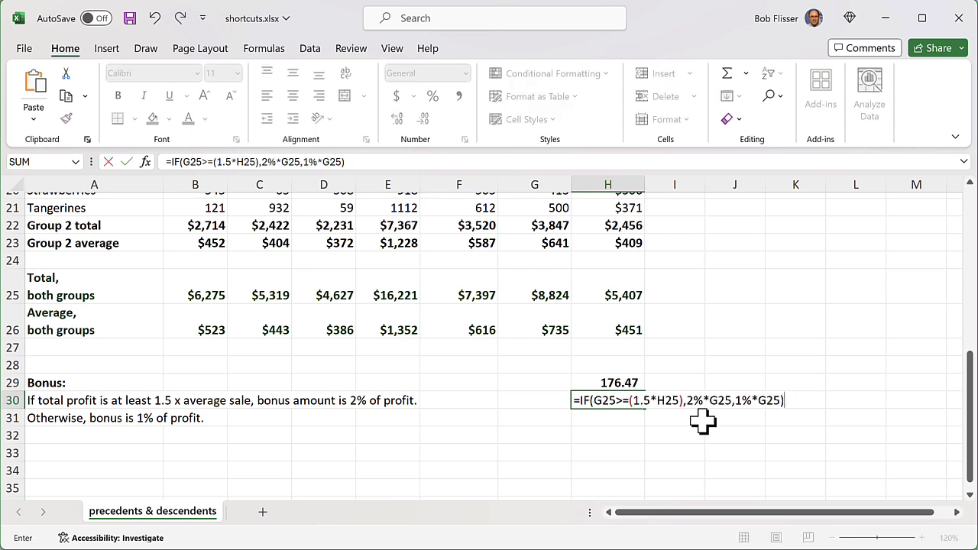
key("Return")
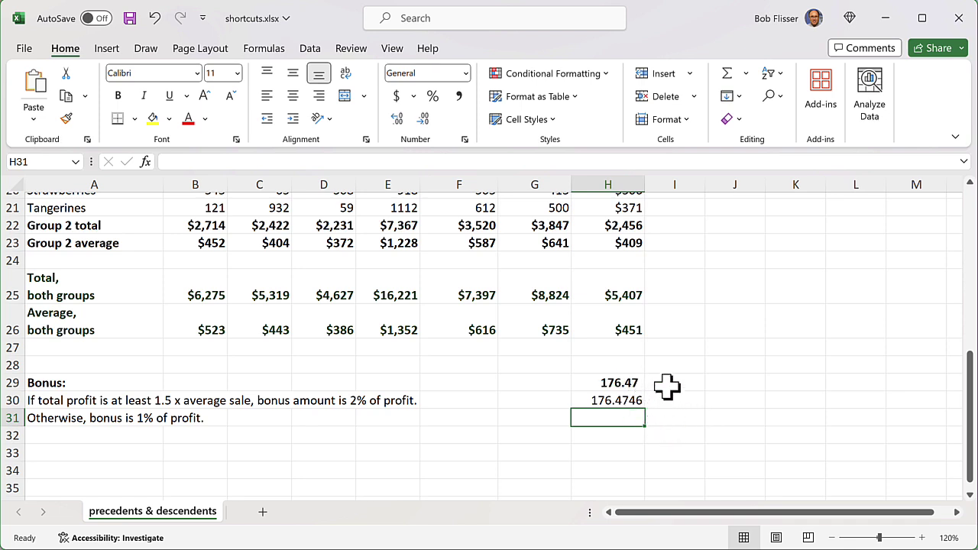
Reduce the number format of cell H30 to two decimal places.
left_click(623, 402)
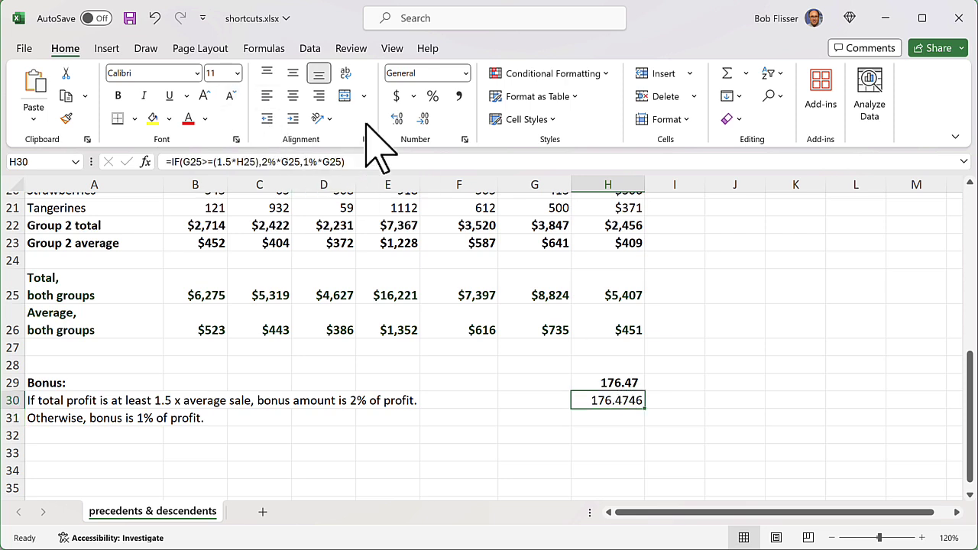
left_click(423, 120)
left_click(423, 120)
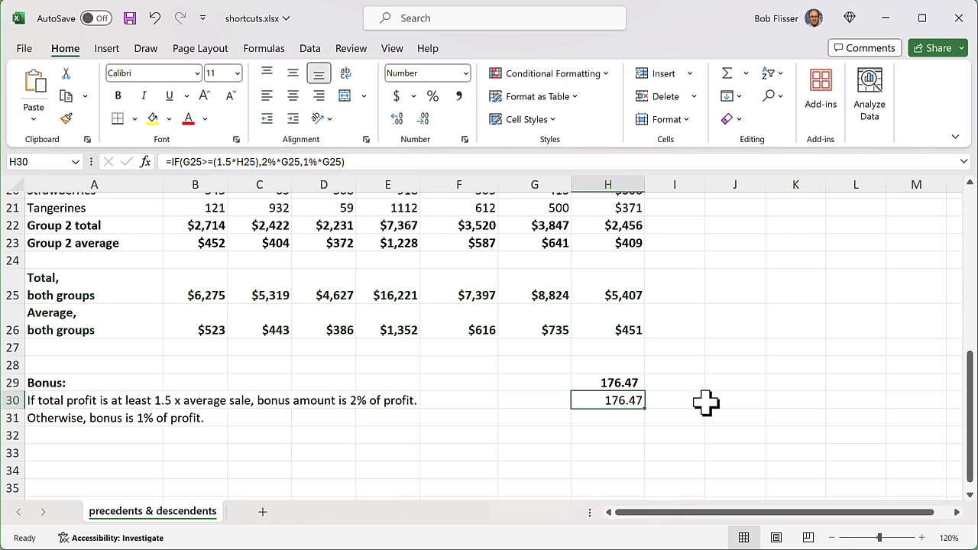
Copy the text "Otherwise, bonus is 1% of profit." from A31 into A32, and undo the copy.
left_click(53, 435)
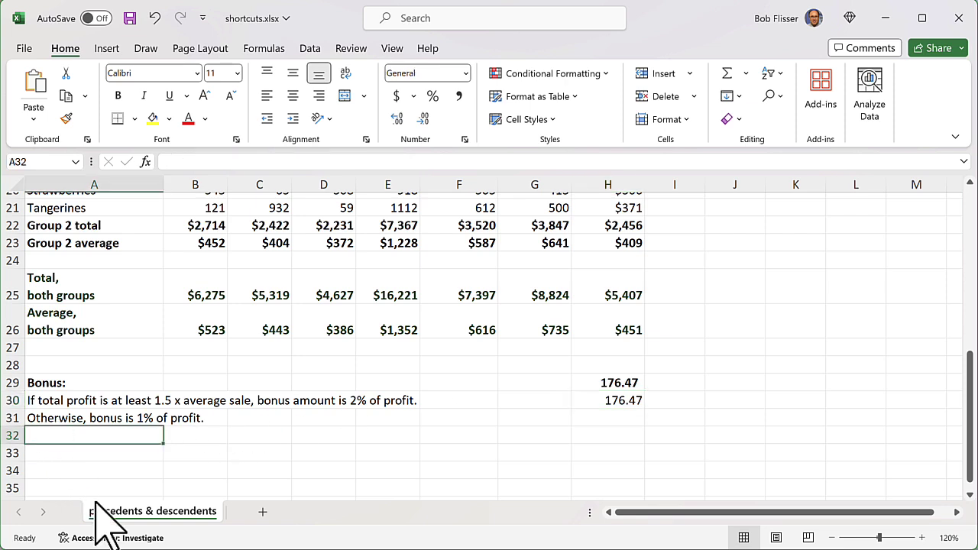
key("ctrl+apostrophe")
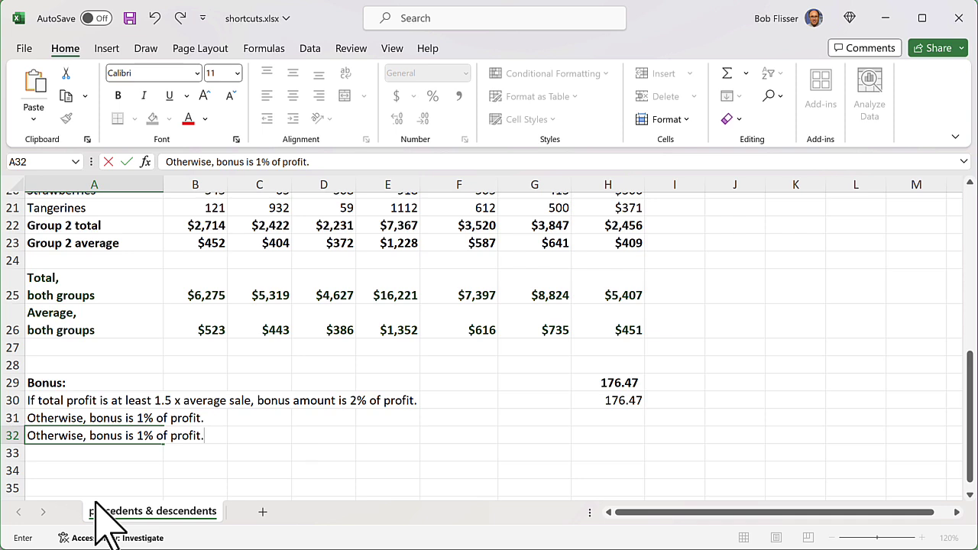
key("Return")
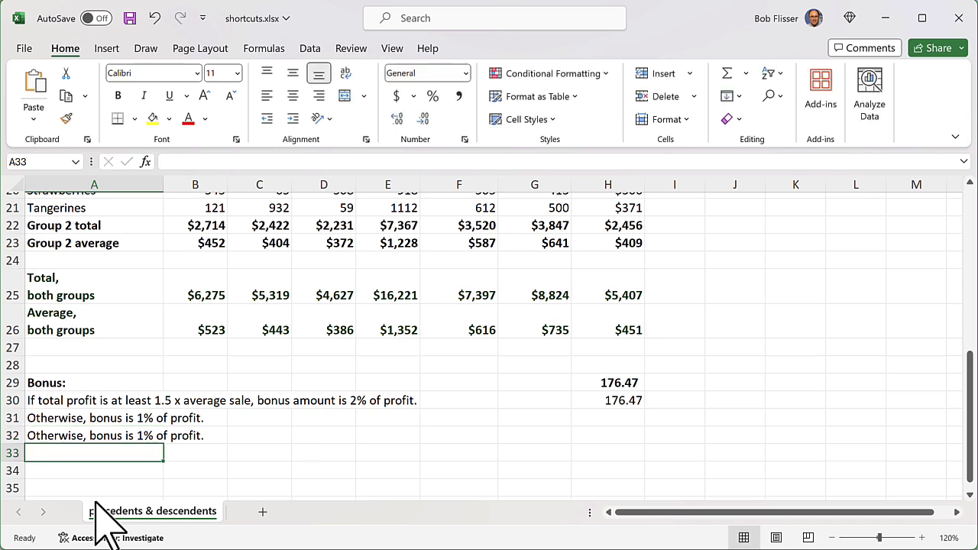
key("ctrl+z")
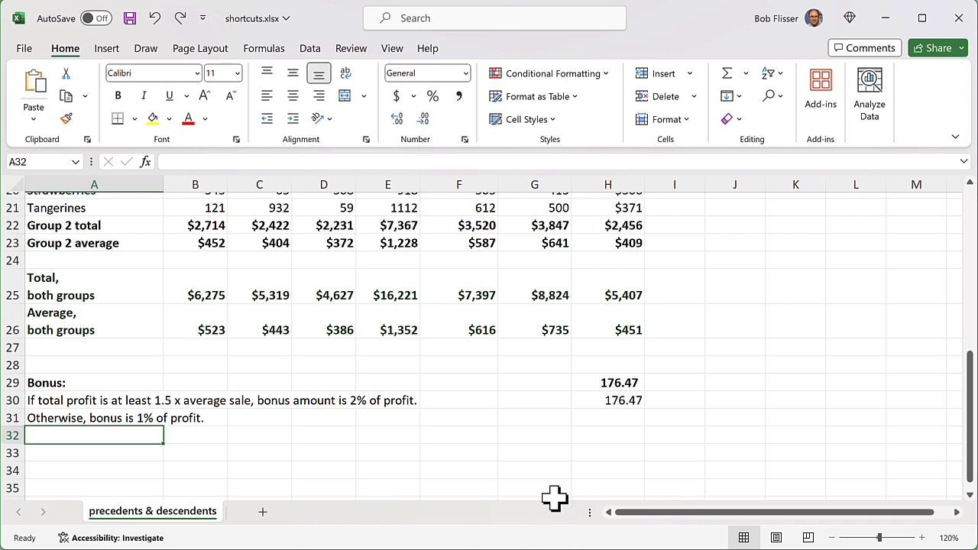
Clear the formula in H30 and copy only the value of H29, 176.47, into it.
left_click(619, 403)
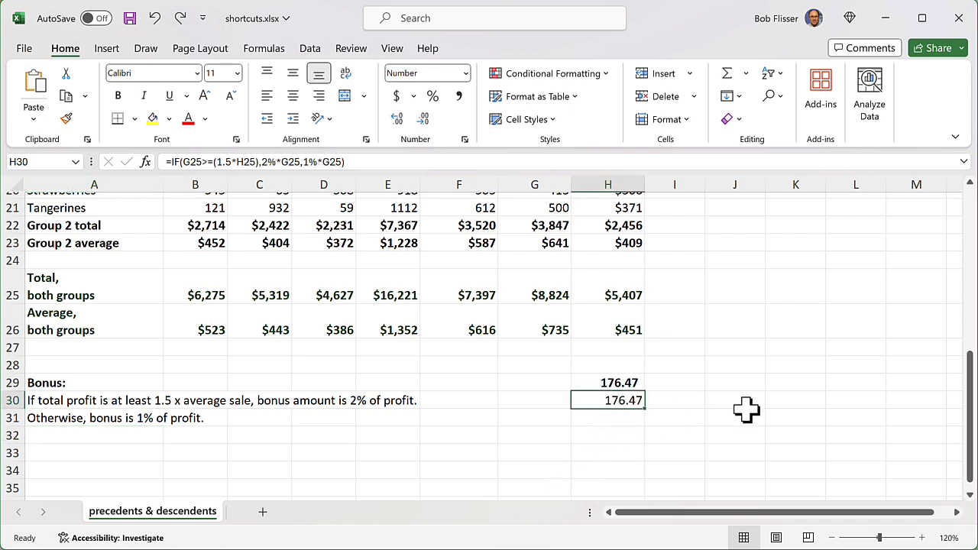
key("Delete")
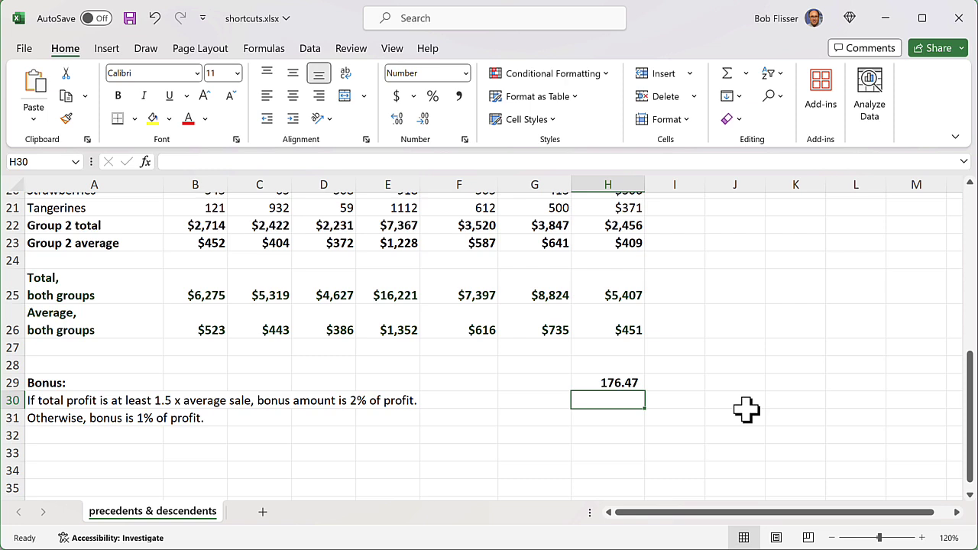
key("ctrl+shift+apostrophe")
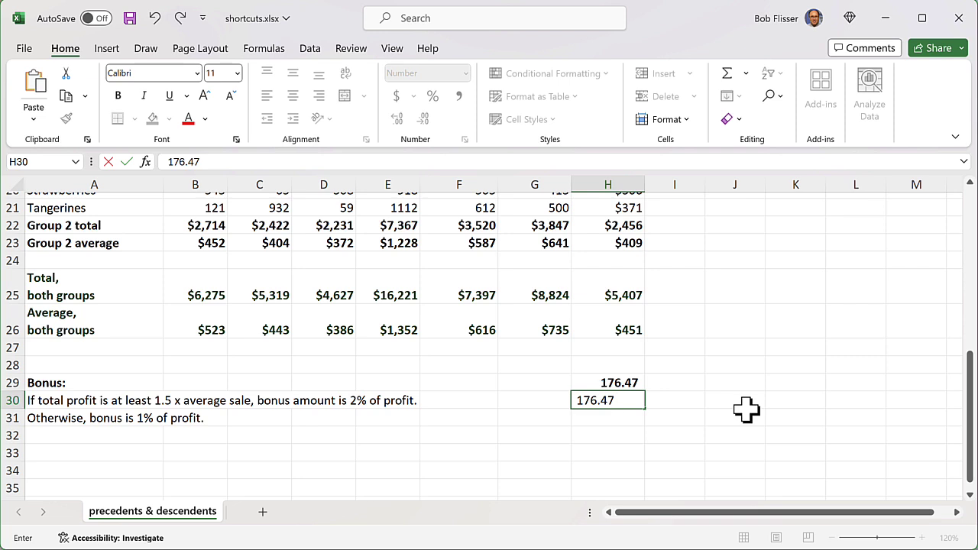
key("ctrl+Return")
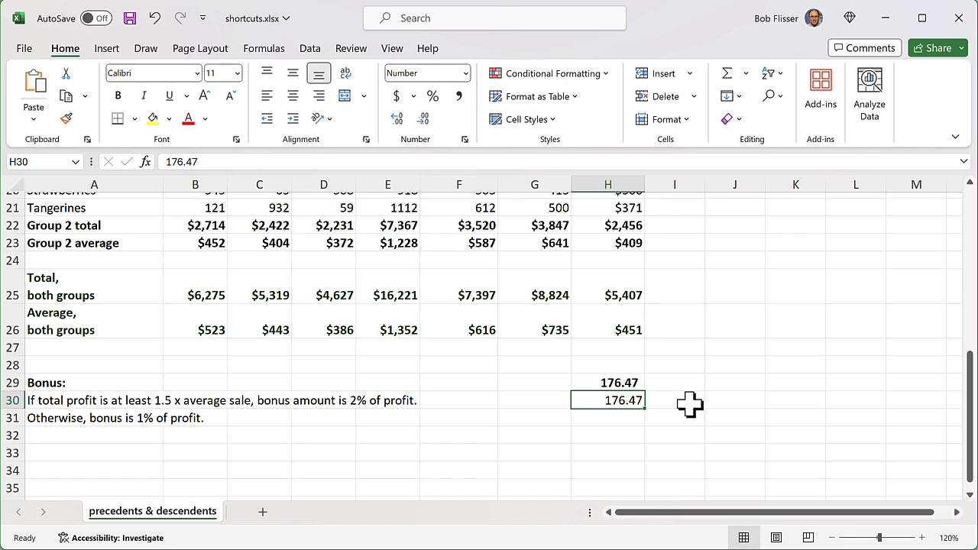
Clear cell H30 and convert the bonus formula in H29 to its static calculated value, 176.4746.
key("Delete")
key("Up")
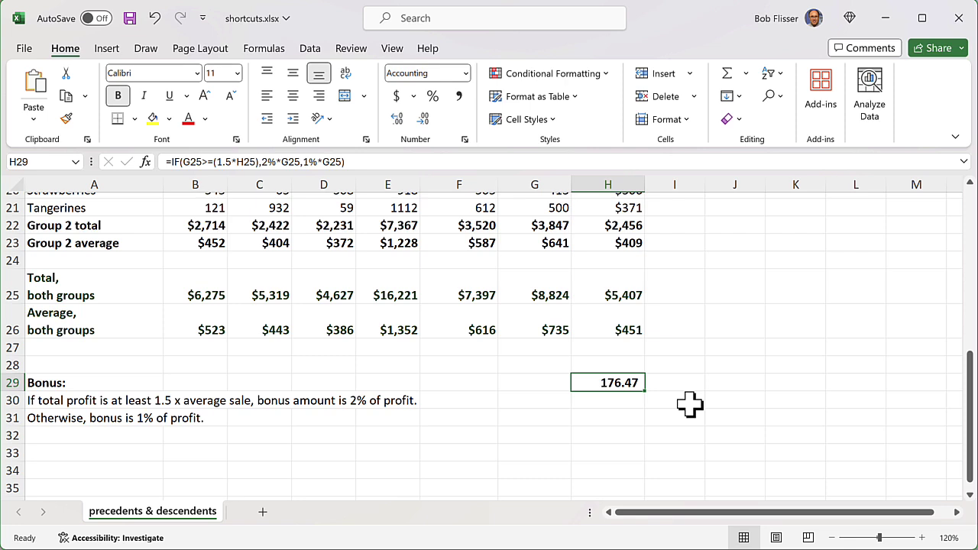
double_click(617, 382)
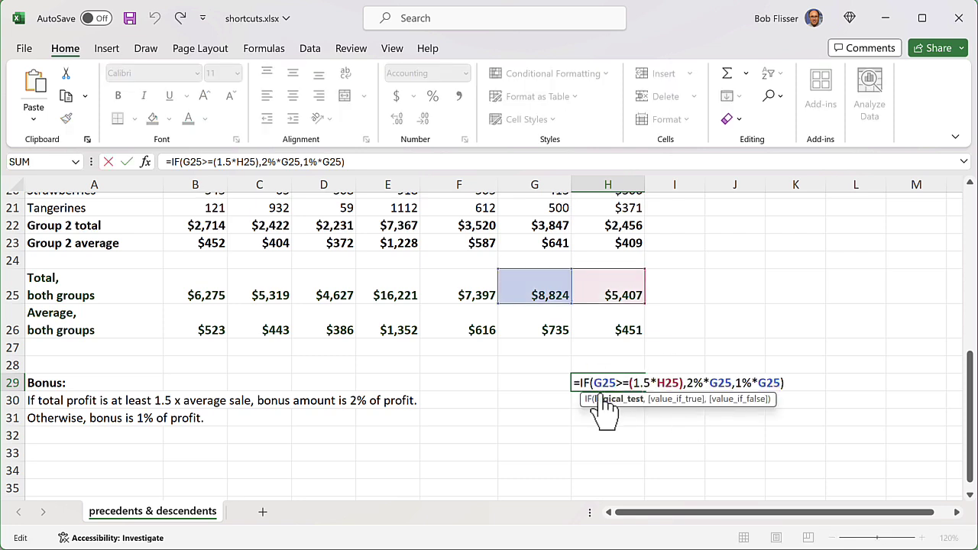
key("Escape")
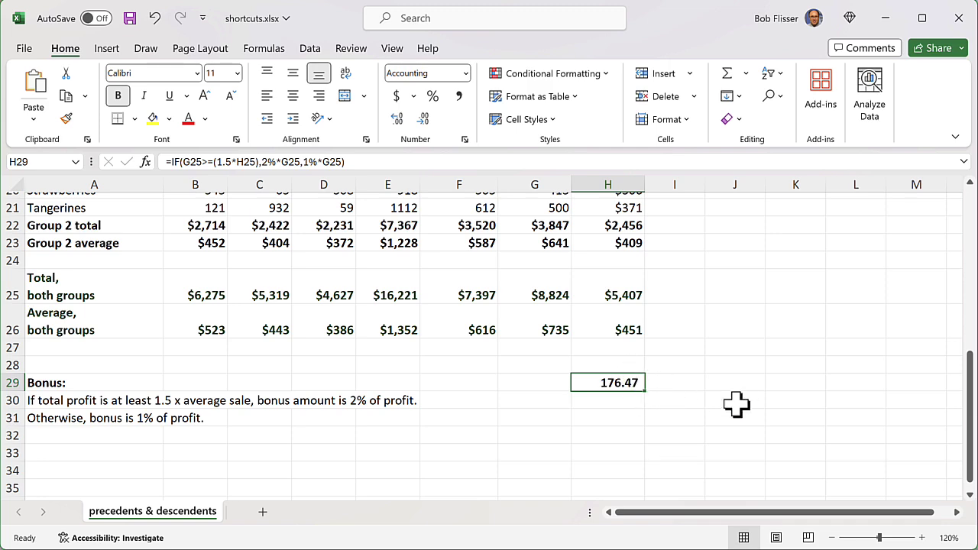
key("F2")
key("F9")
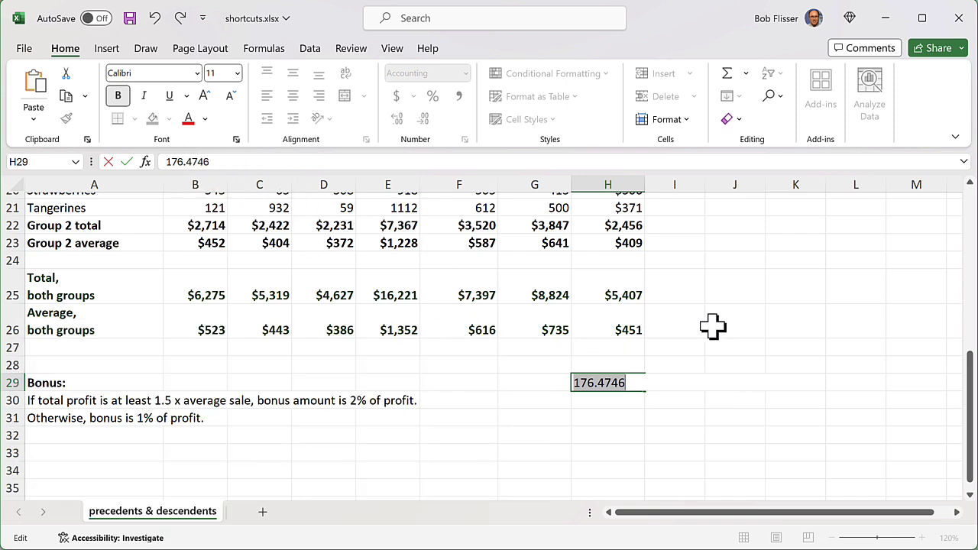
key("ctrl+Return")
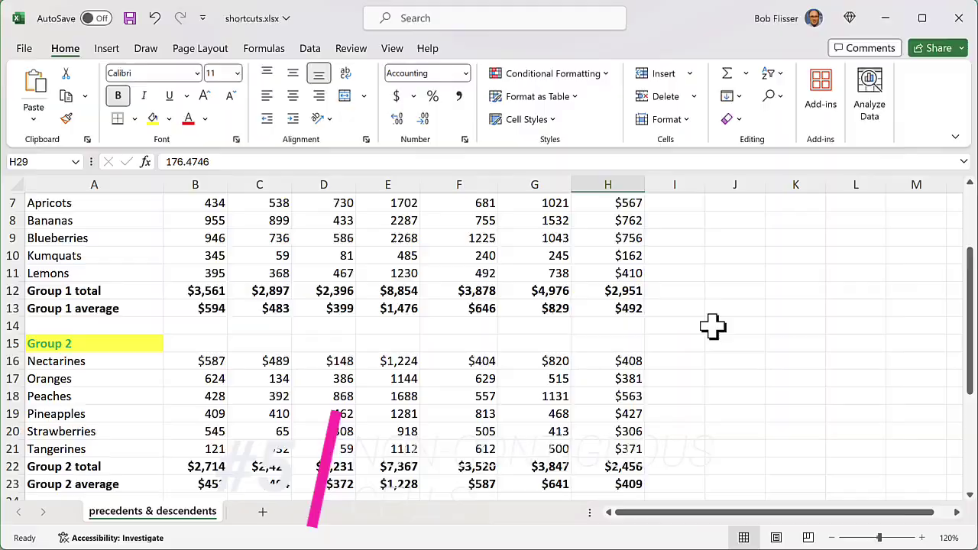
Select the non-contiguous ranges A6:A11 (Group 1 fruit names) and E6:E11 (their totals) together.
scroll(713, 326, "up", 2)
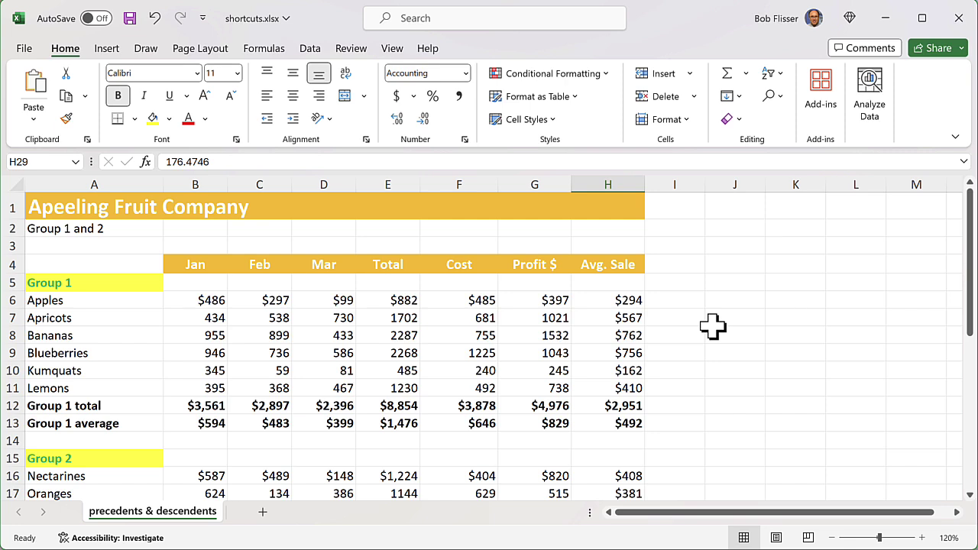
left_click_drag(94, 302, 99, 385)
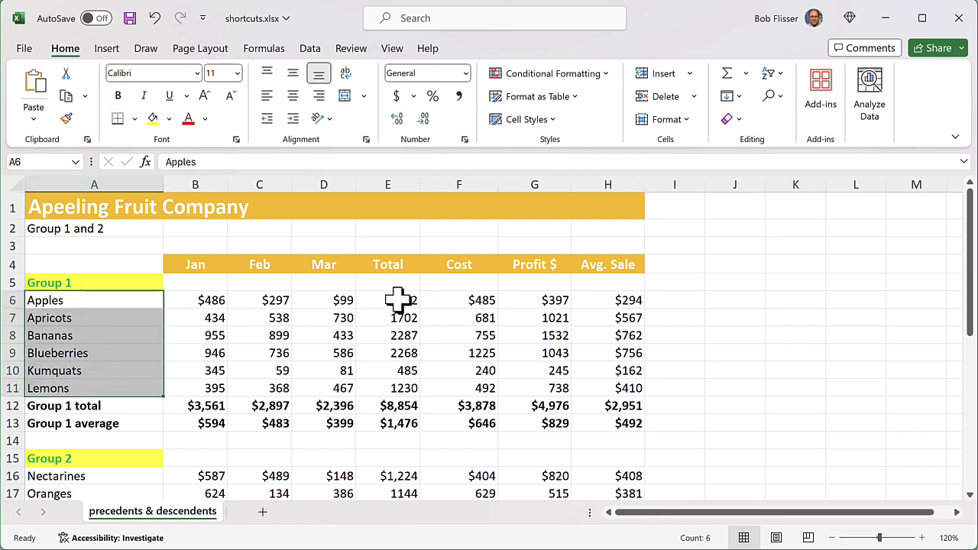
left_click_drag(399, 300, 398, 389)
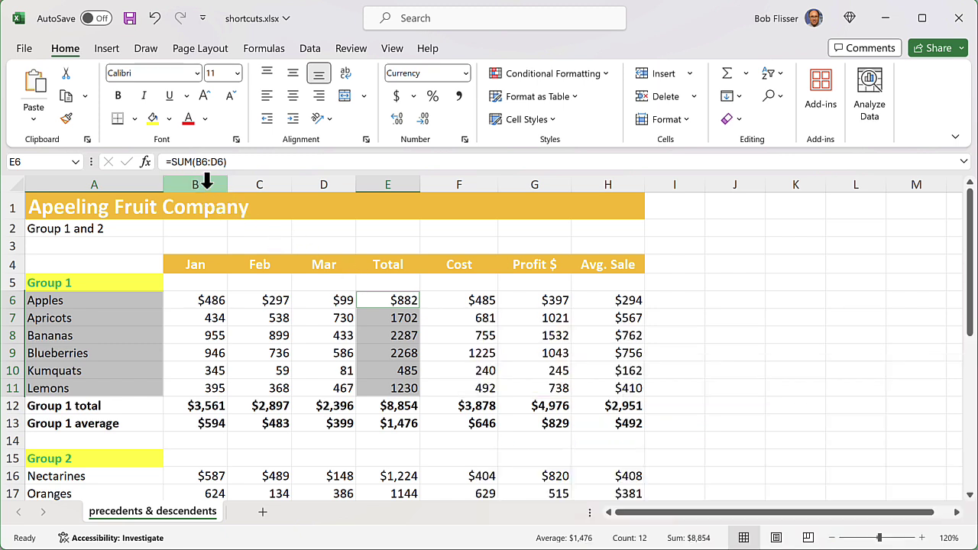
Select the non-adjacent columns B, D, F and G together, and clear the selection by selecting cell G10.
left_click(205, 182)
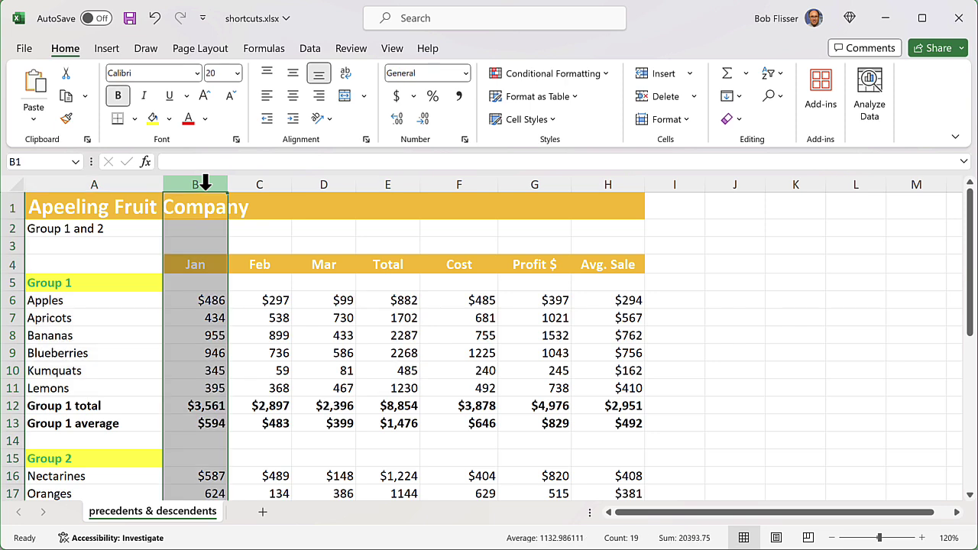
left_click(321, 184, "ctrl")
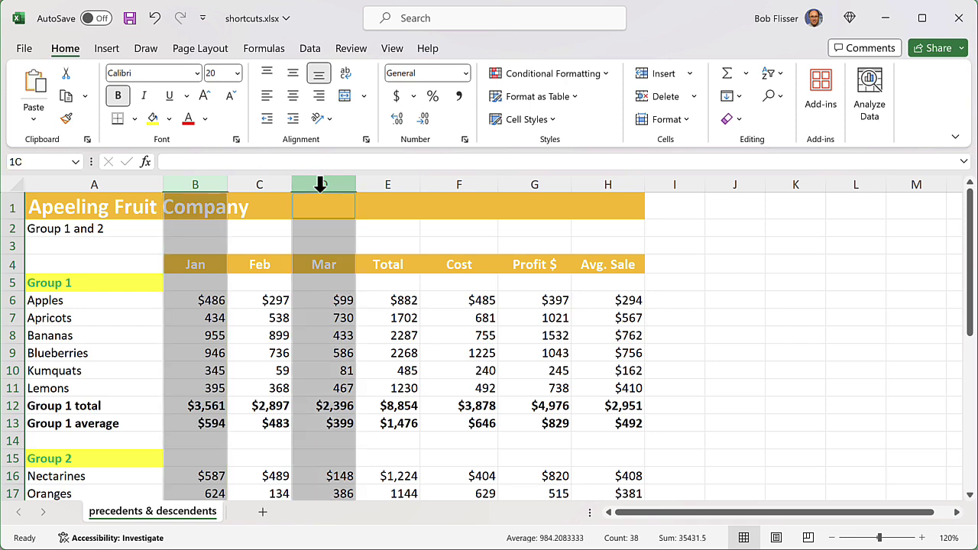
left_click(476, 184, "ctrl")
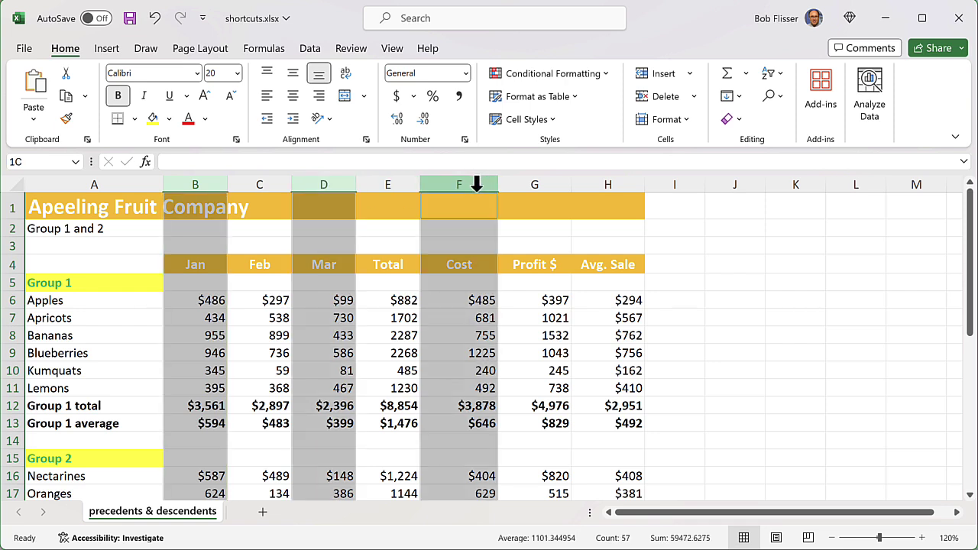
left_click(524, 184, "ctrl")
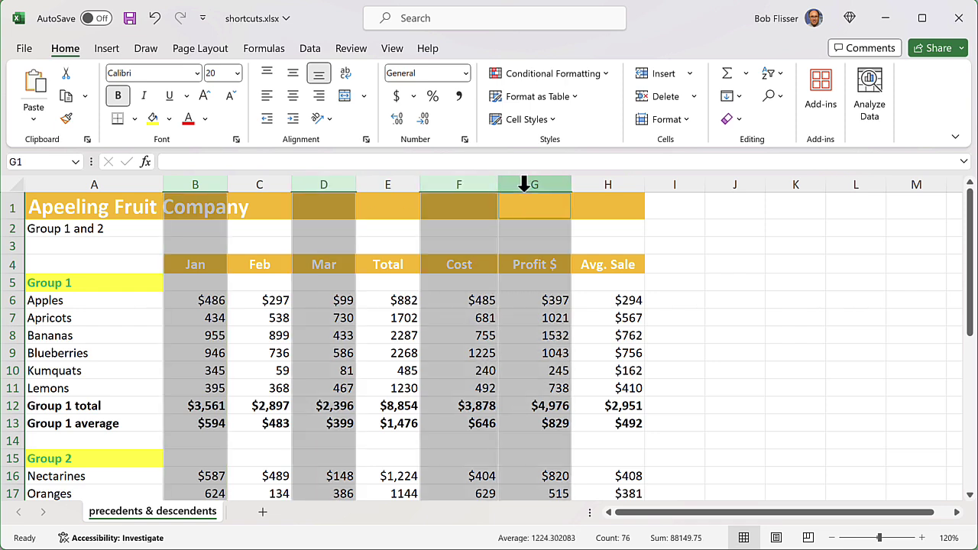
left_click(540, 371)
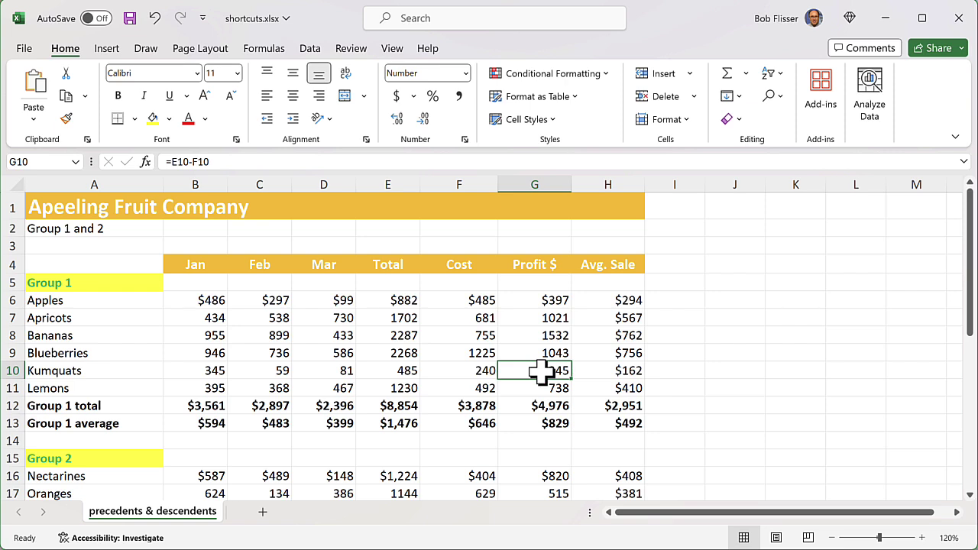
Select all cells whose formulas depend directly on B6, the January figure for Apples.
key("ctrl+Home")
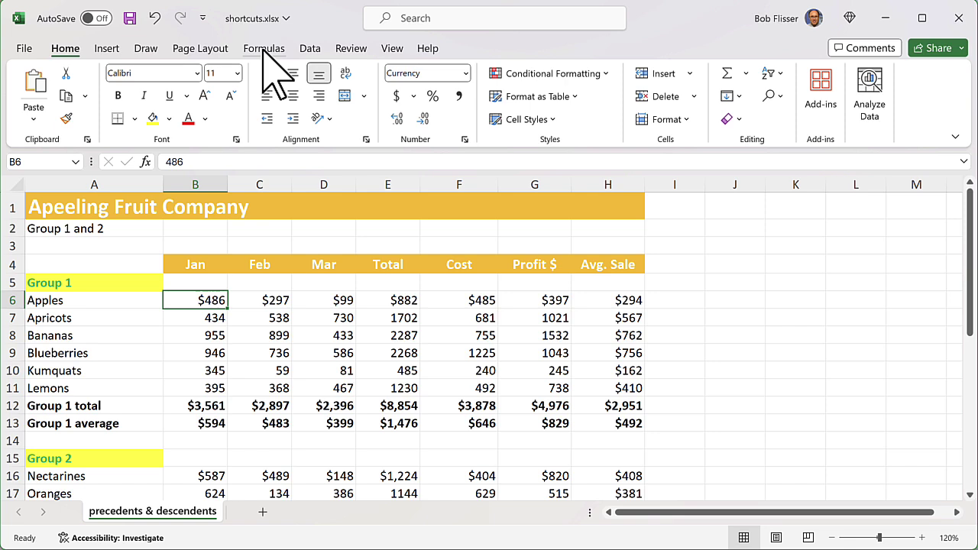
left_click(264, 49)
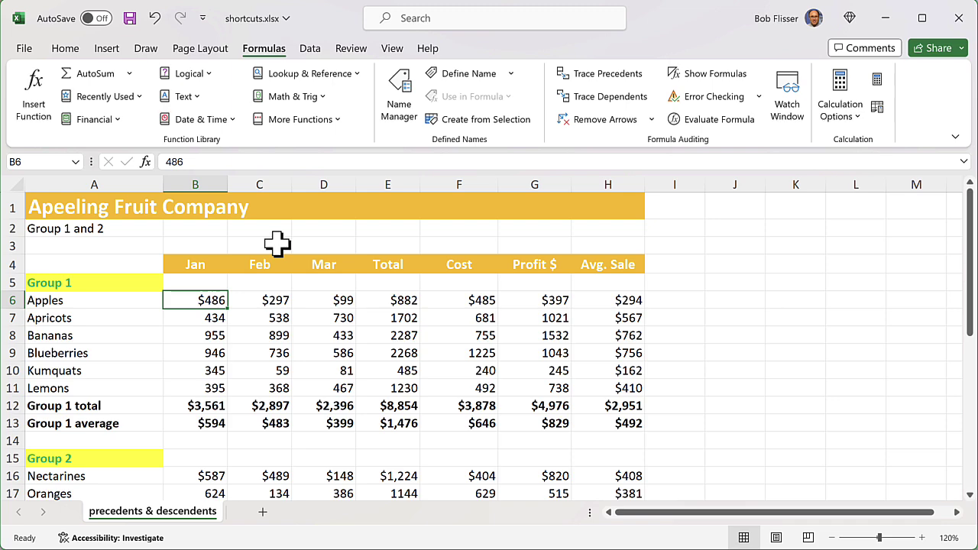
key("ctrl+bracketright")
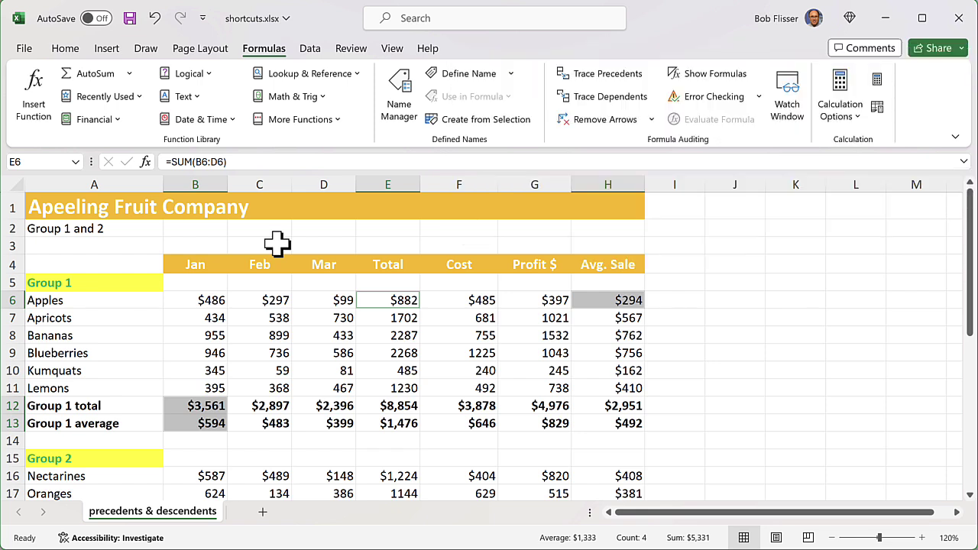
Select all direct and indirect dependents of B6 and examine the selected cells across the whole sheet.
left_click(192, 300)
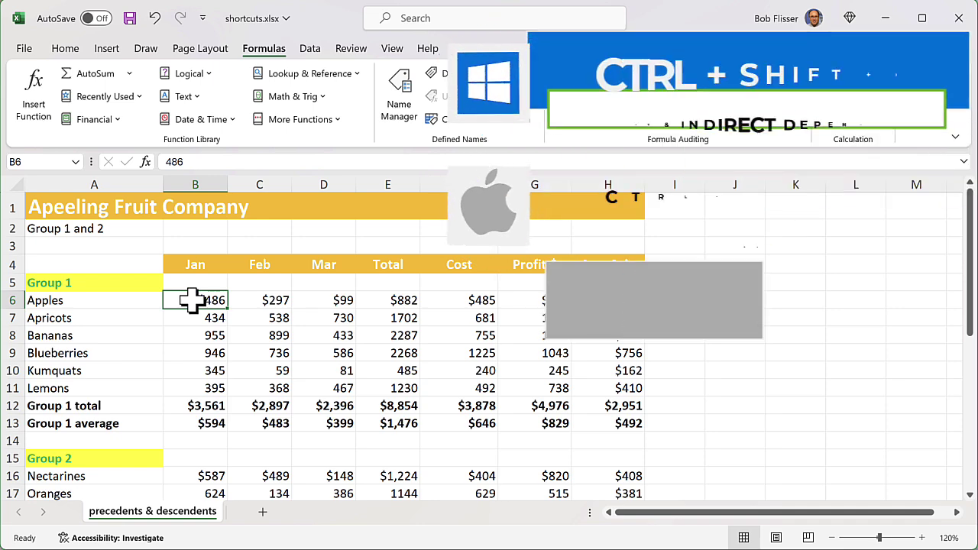
key("ctrl+shift+braceright")
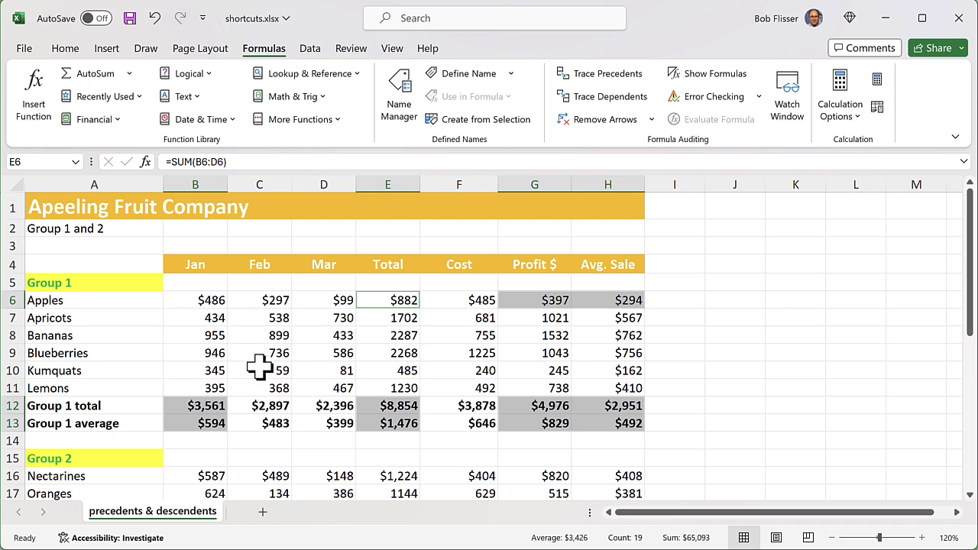
scroll(271, 382, "down", 2)
scroll(271, 386, "down", 2)
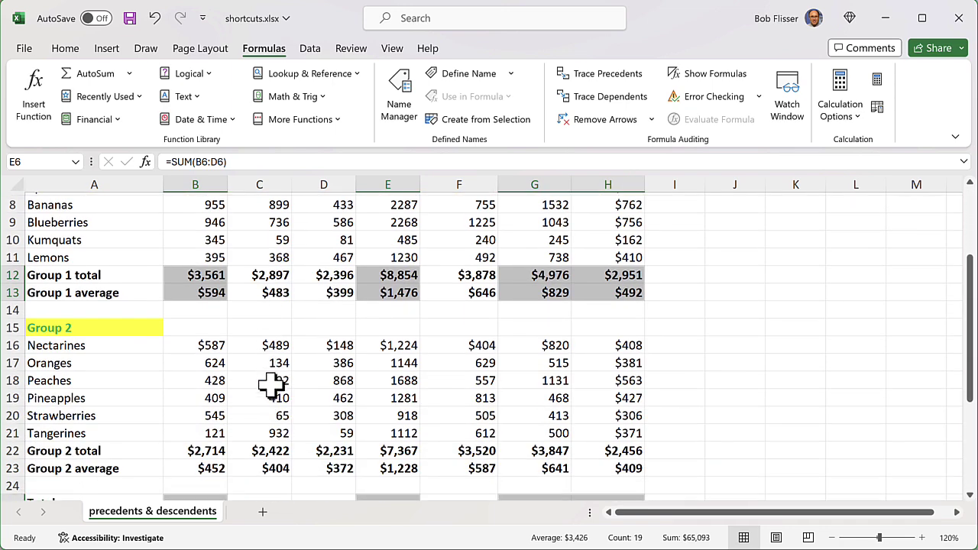
scroll(272, 386, "up", 3)
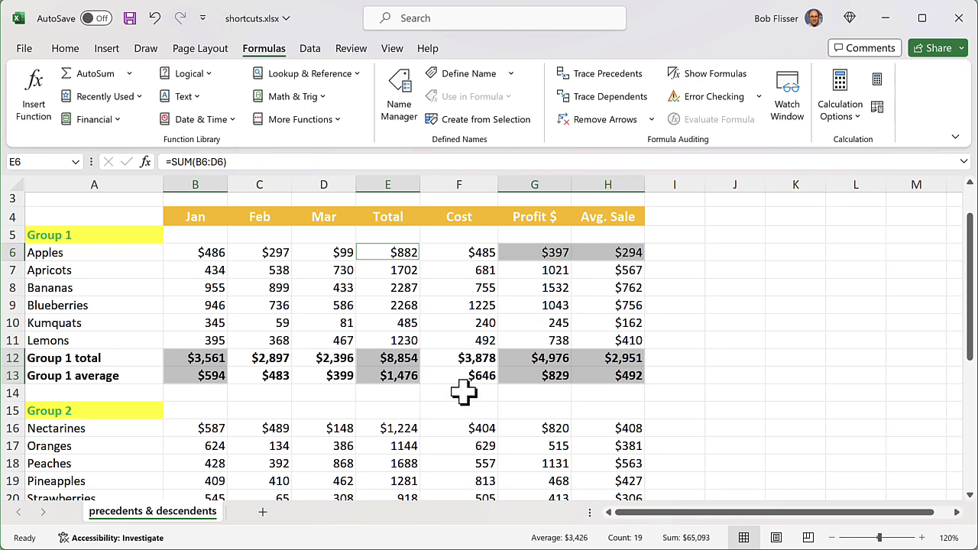
scroll(452, 436, "down", 3)
scroll(451, 437, "down", 1)
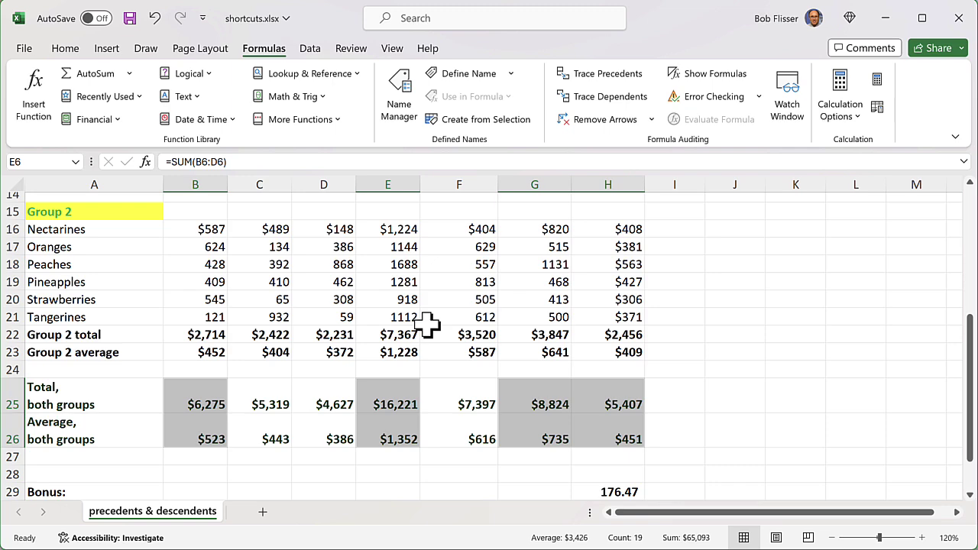
scroll(428, 325, "up", 5)
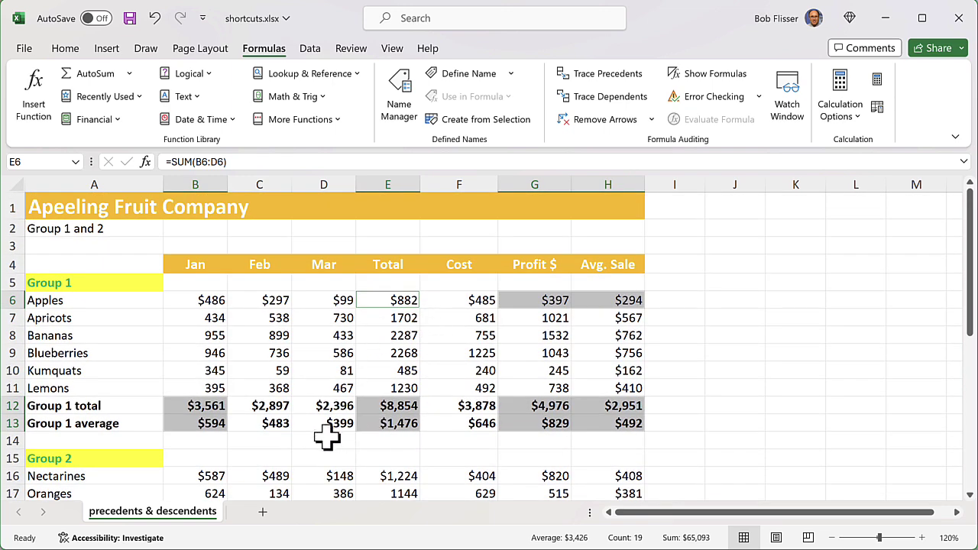
Select the direct precedents of the February Group 1 total in C12, and those of the Group 1 average in E13.
left_click(275, 406)
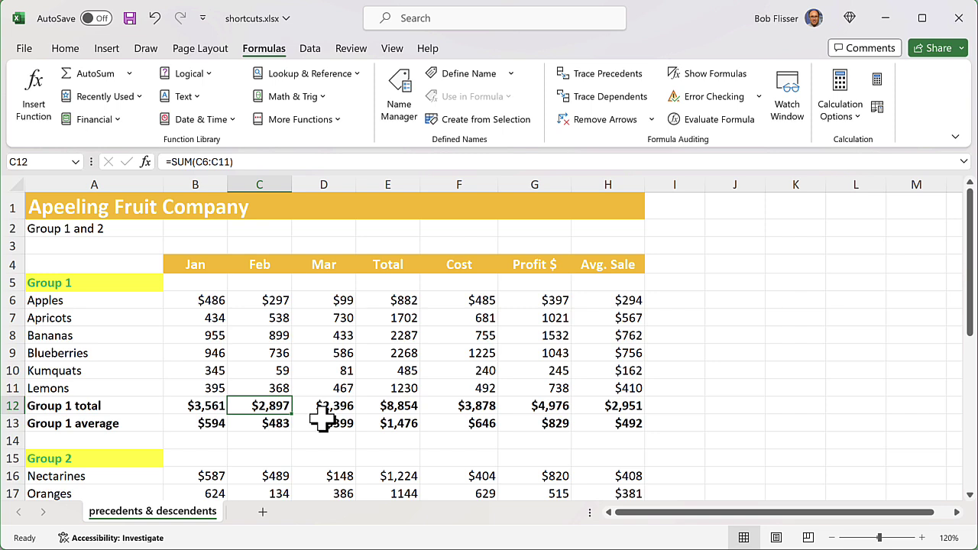
key("ctrl+bracketleft")
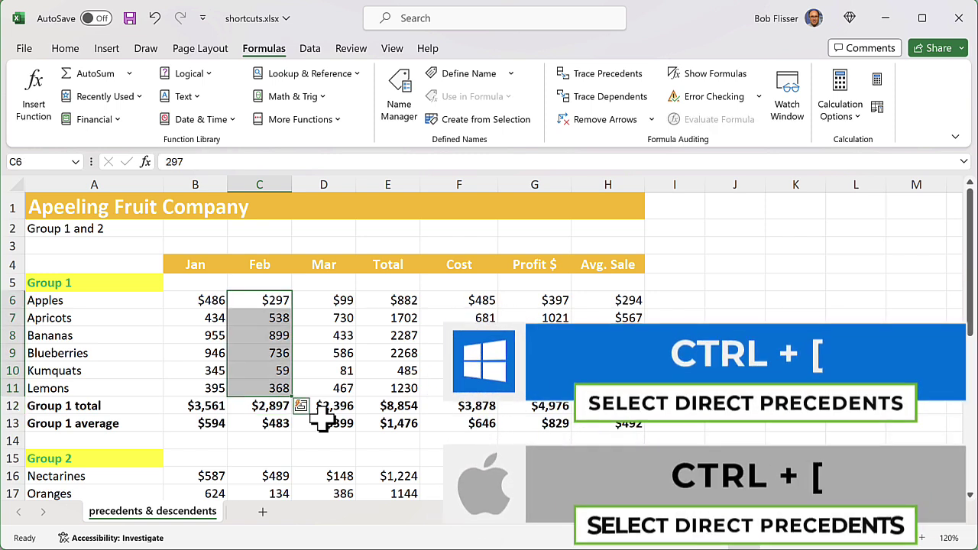
left_click(402, 425)
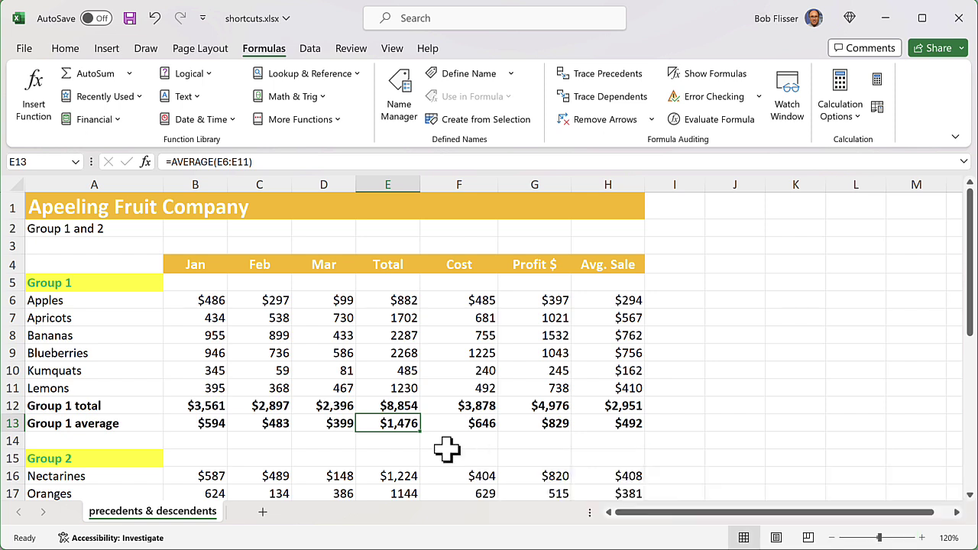
key("ctrl+bracketleft")
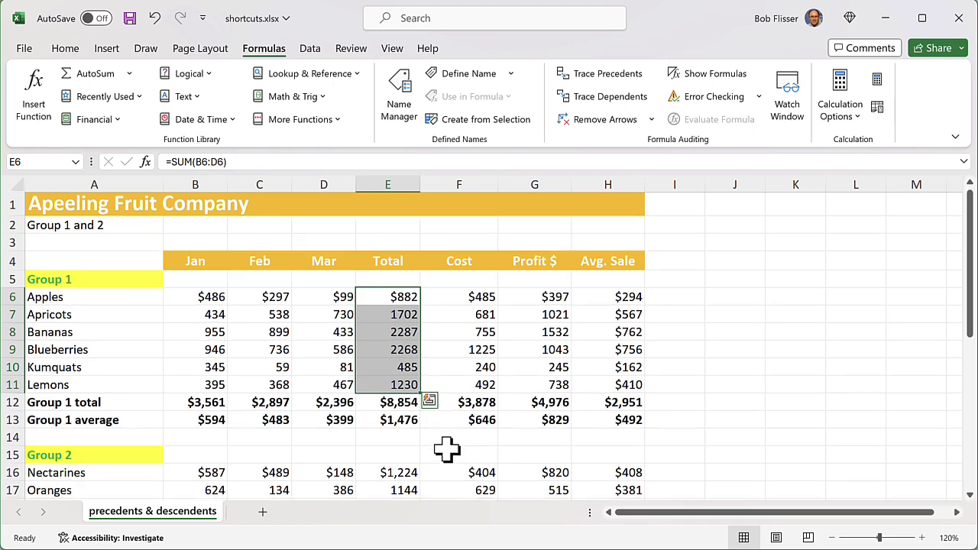
Select all direct and indirect precedents of D25, the March total for both groups, and examine the selected cells.
scroll(447, 451, "down", 3)
scroll(447, 451, "down", 2)
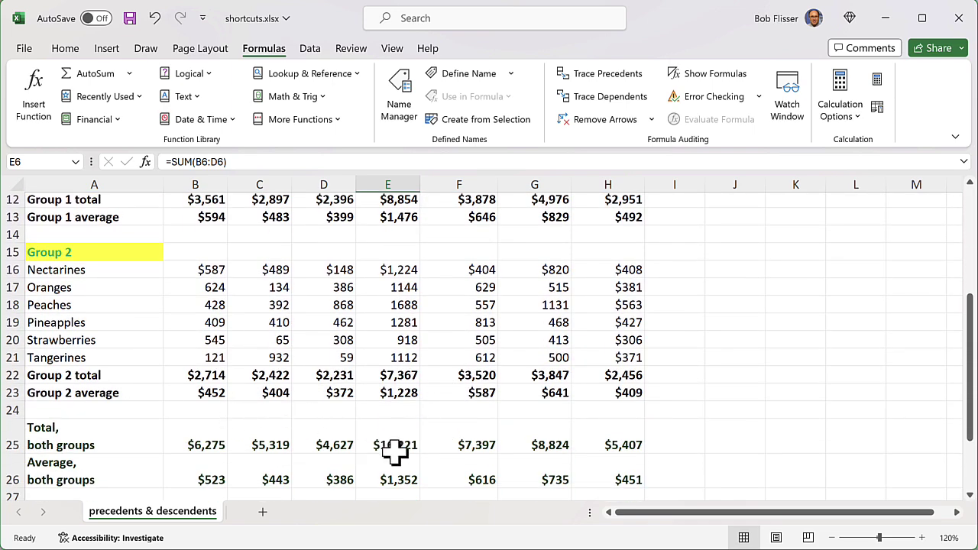
left_click(330, 442)
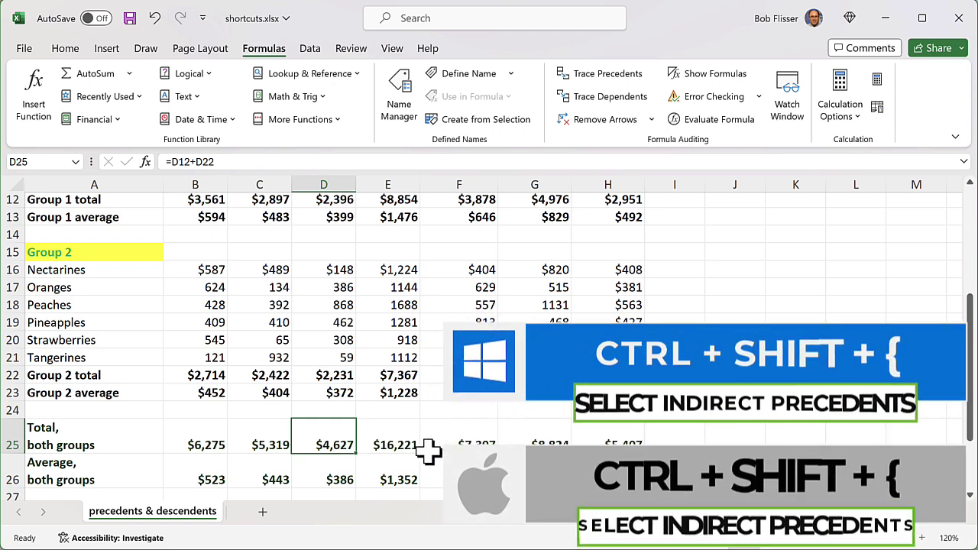
key("ctrl+shift+braceleft")
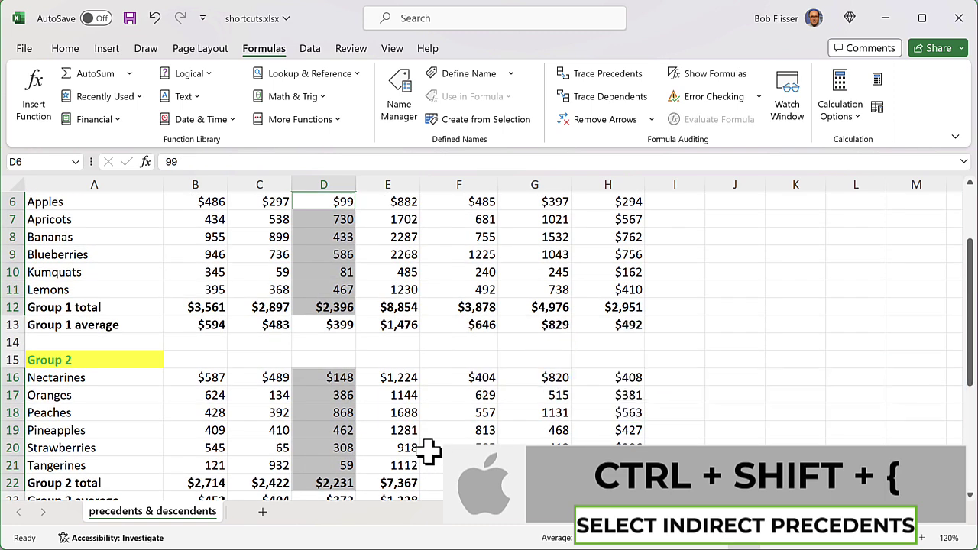
scroll(428, 452, "down", 1)
scroll(428, 452, "up", 3)
scroll(428, 451, "down", 4)
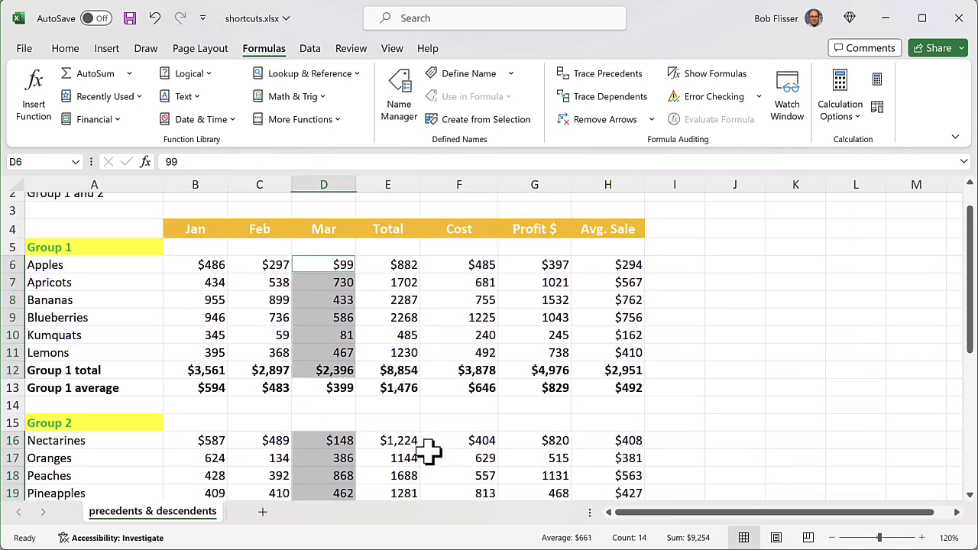
scroll(428, 452, "down", 1)
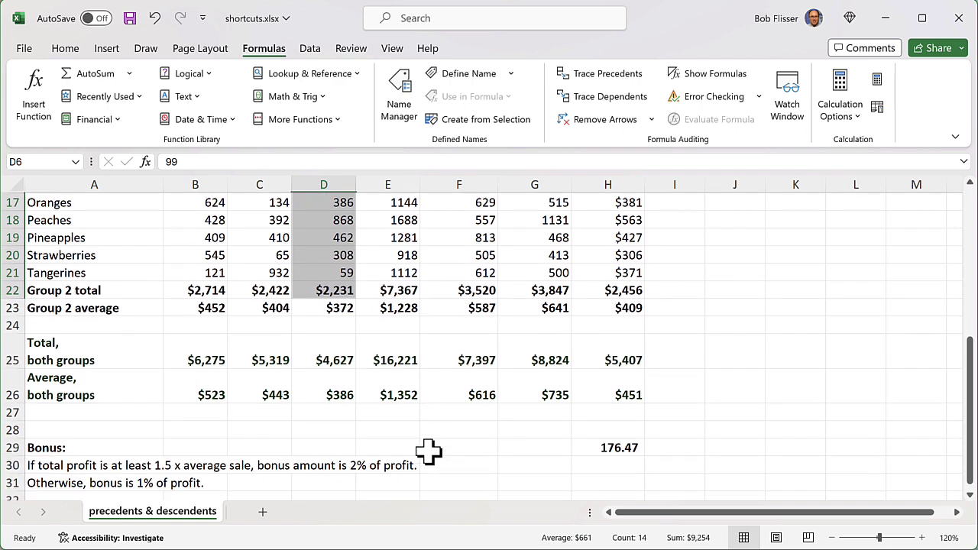
Select all direct and indirect precedents of F26, the Cost average for both groups, and examine the selected cells.
scroll(428, 452, "up", 2)
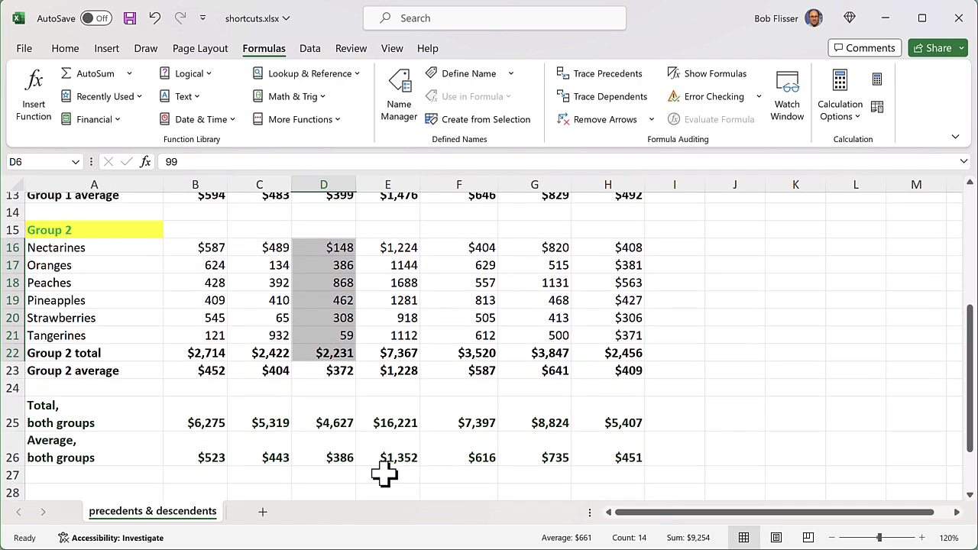
left_click(480, 458)
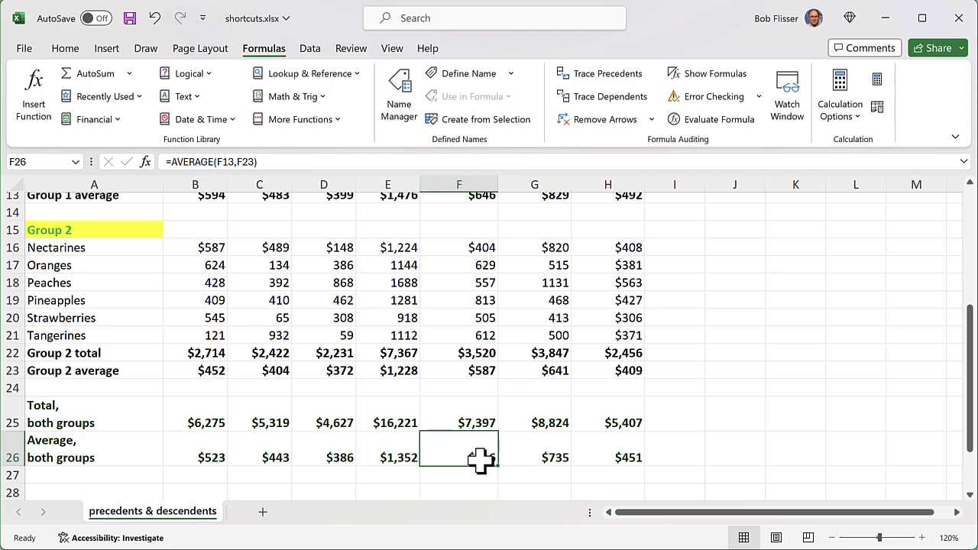
key("ctrl+shift+bracketleft")
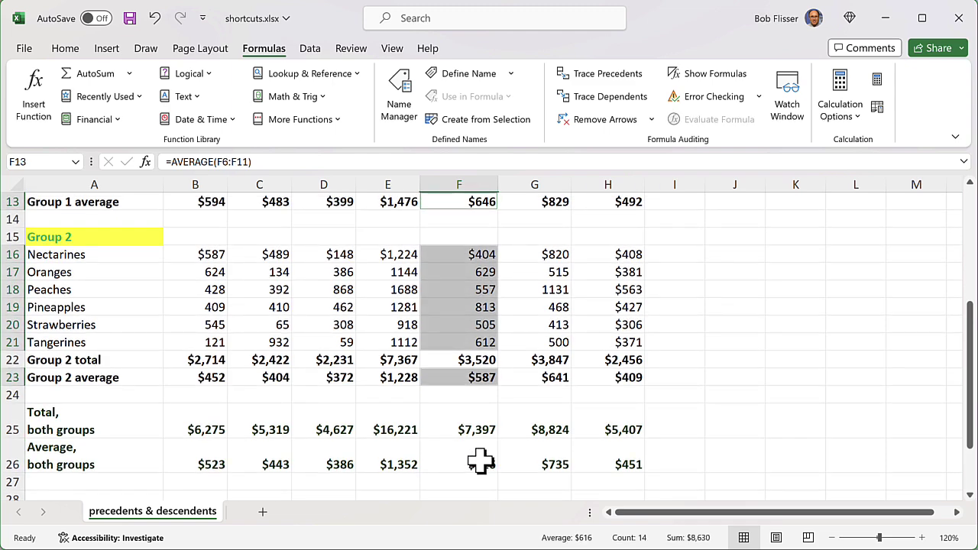
scroll(538, 384, "up", 1)
scroll(539, 384, "up", 2)
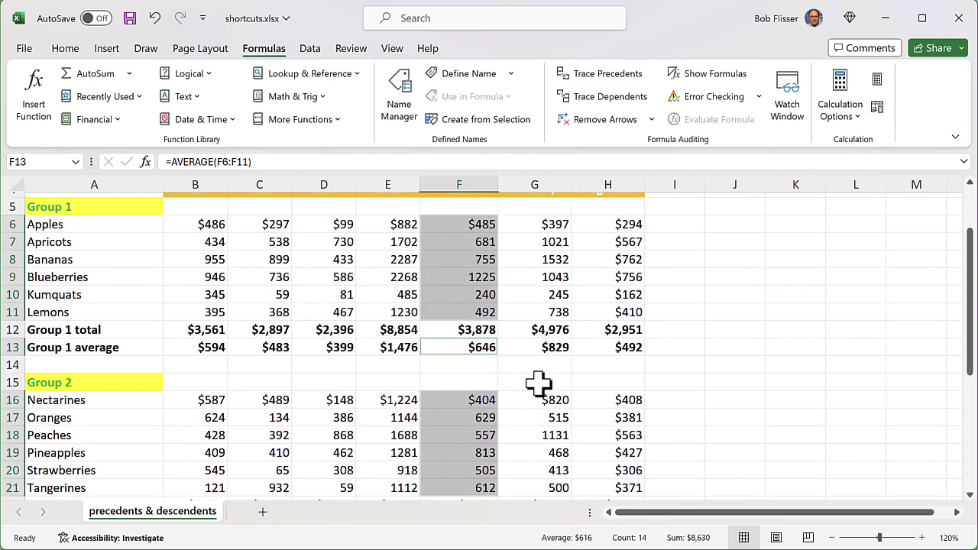
scroll(539, 385, "down", 1)
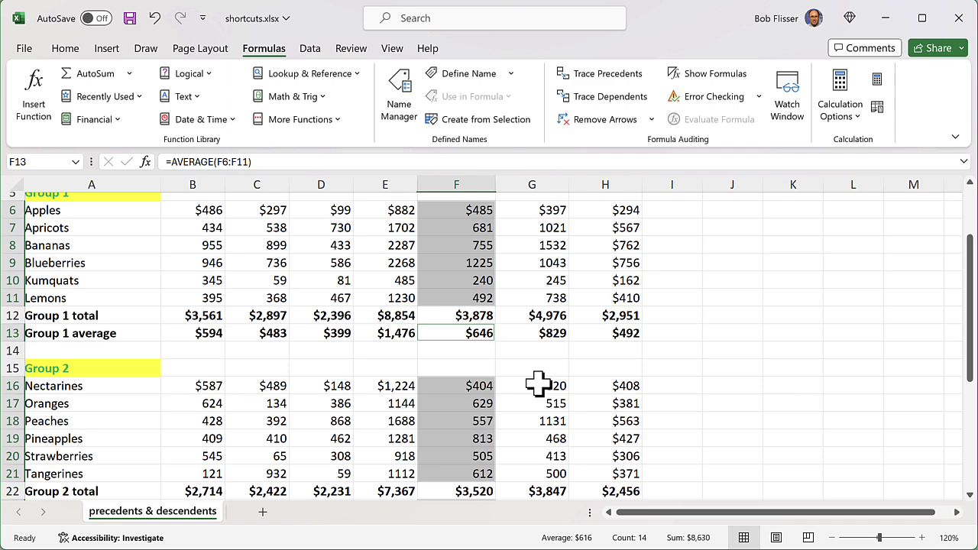
scroll(539, 385, "down", 1)
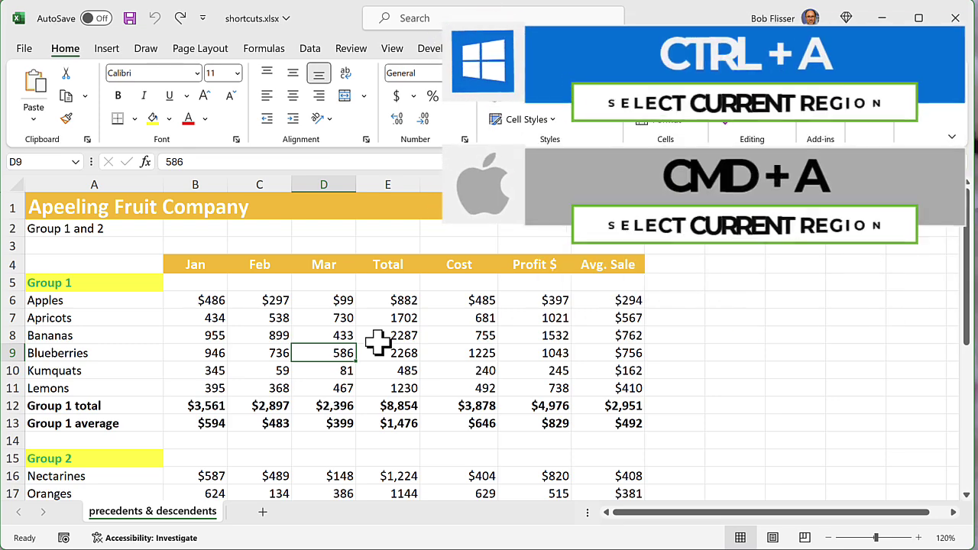
Select the current data region around D9, and extend the selection to the entire worksheet.
key("ctrl+a")
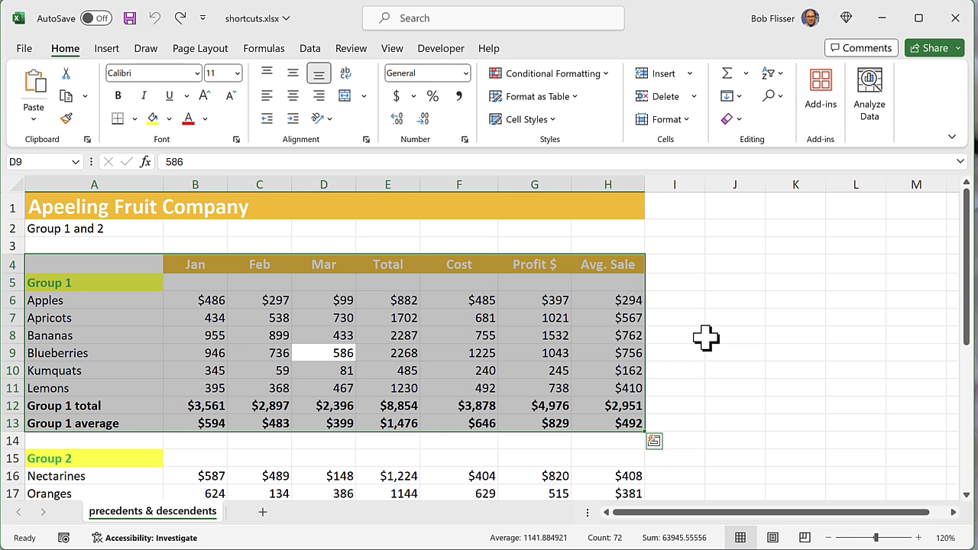
key("ctrl+a")
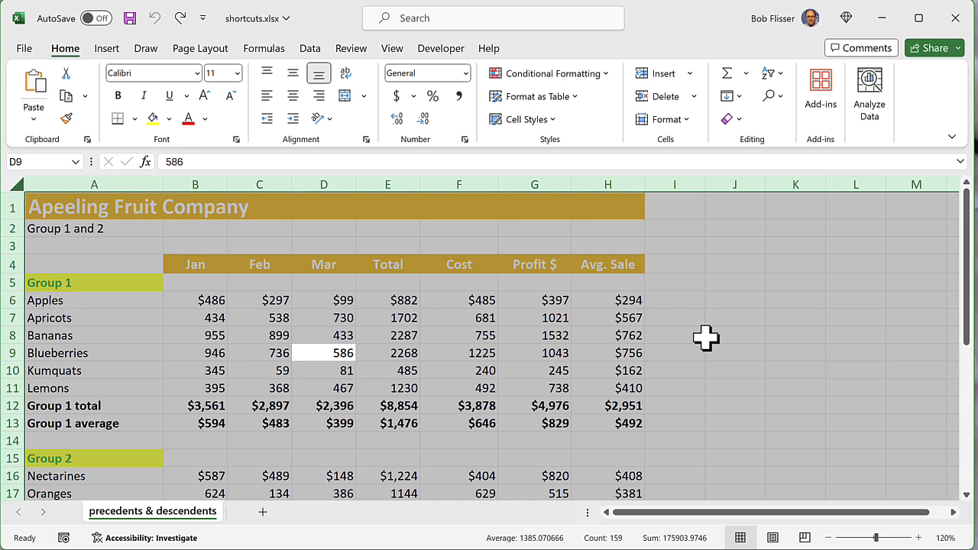
Select the entire worksheet starting from the blank cell K8, and clear the selection.
left_click(794, 336)
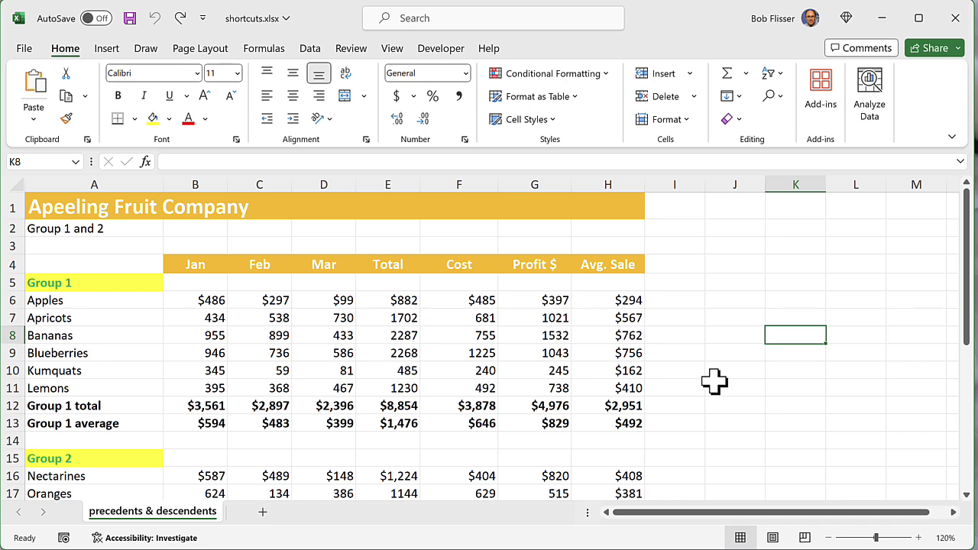
key("ctrl+a")
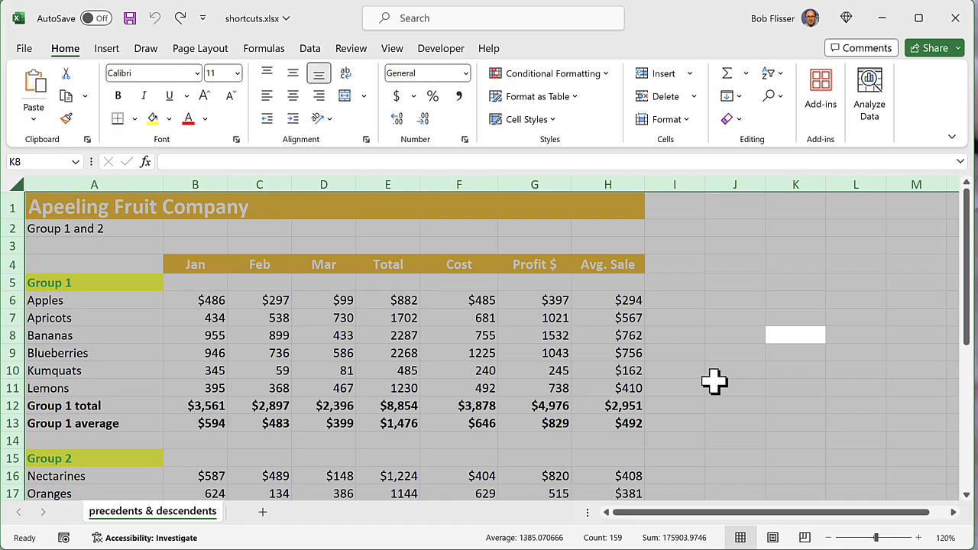
left_click(715, 386)
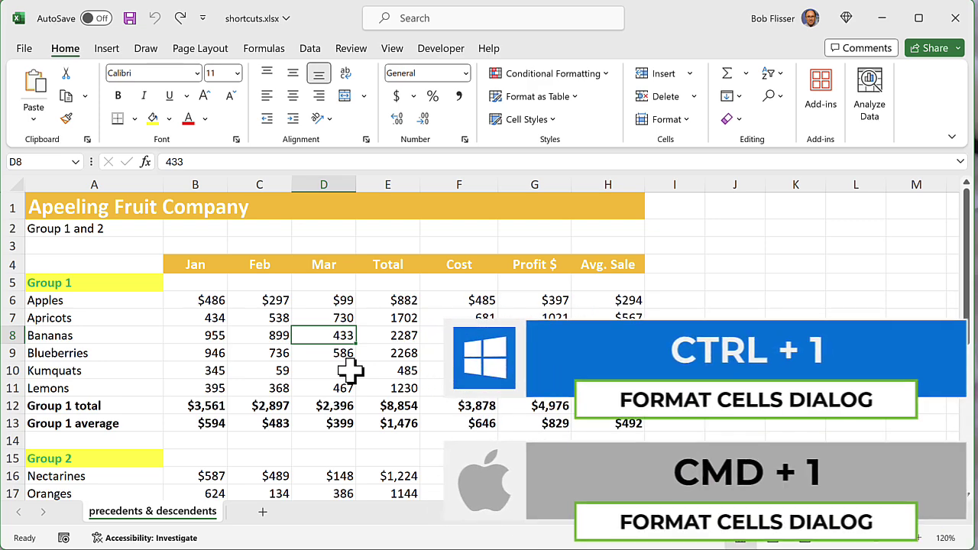
Examine the Format Cells options for D8, including Accounting, alignment, font, border, fill and protection, and close the dialog without applying changes.
key("ctrl+1")
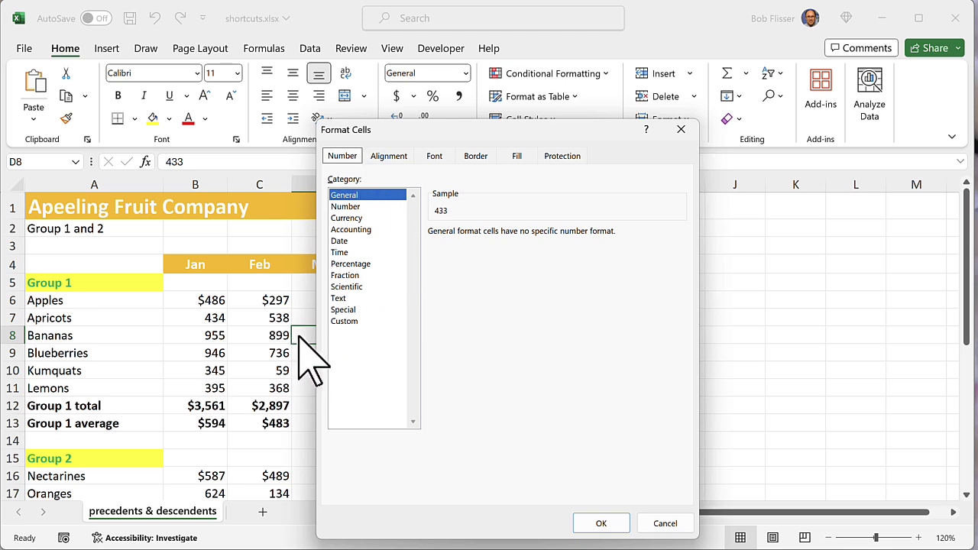
left_click(354, 229)
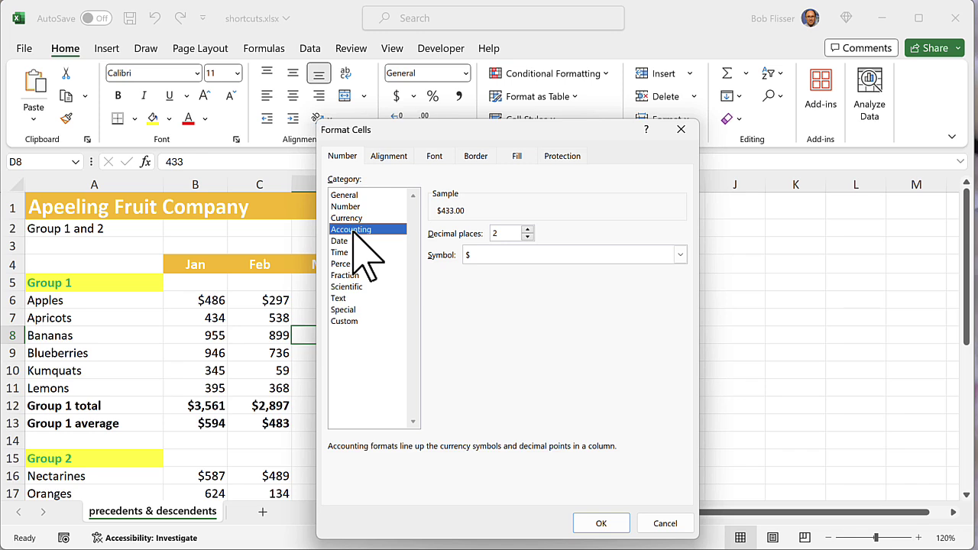
left_click(389, 158)
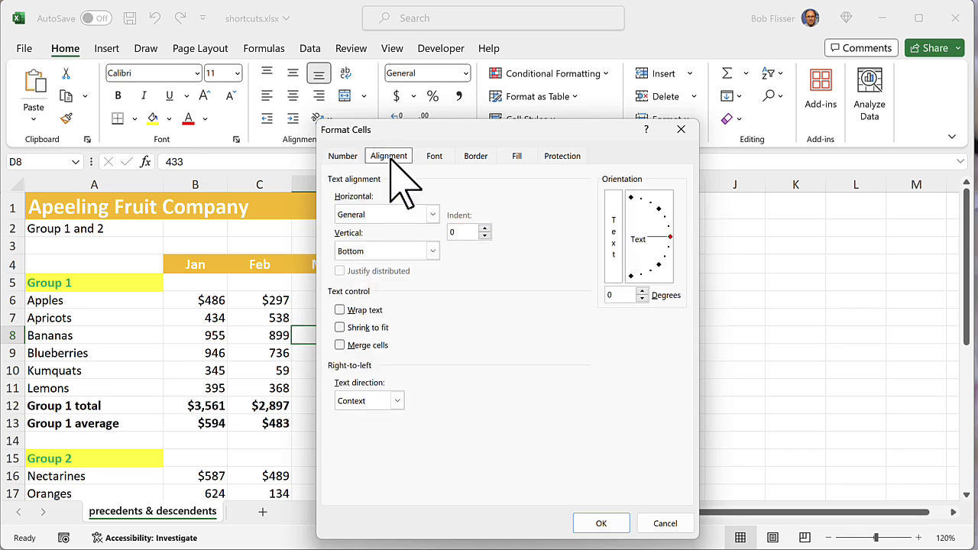
left_click(439, 159)
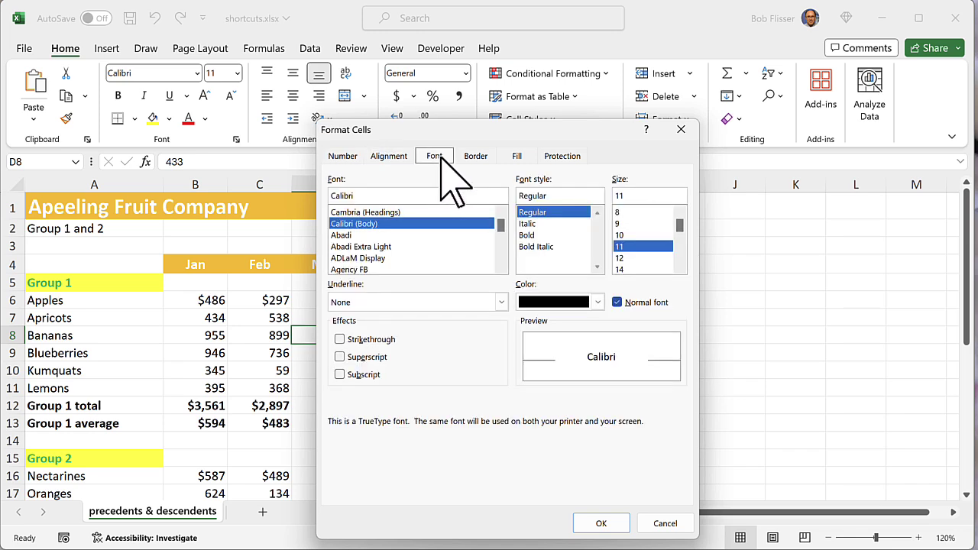
left_click(472, 156)
left_click(515, 158)
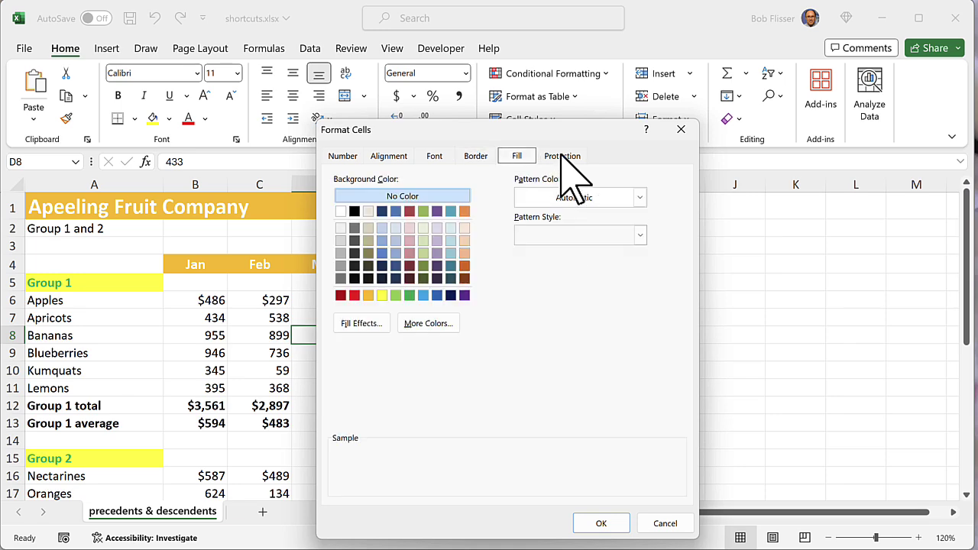
left_click(563, 156)
key("Escape")
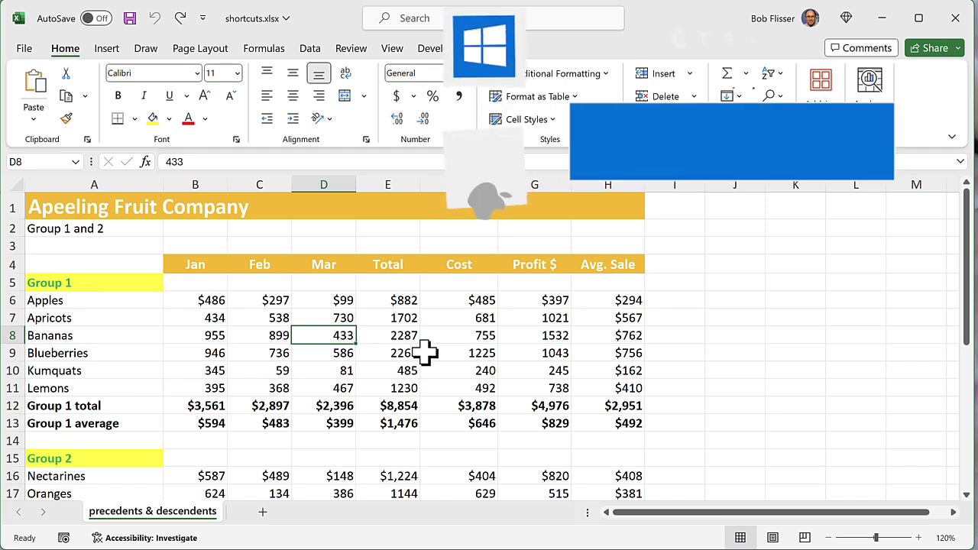
Create a default-style table with headers from A4:H12, and undo the table creation.
key("ctrl+t")
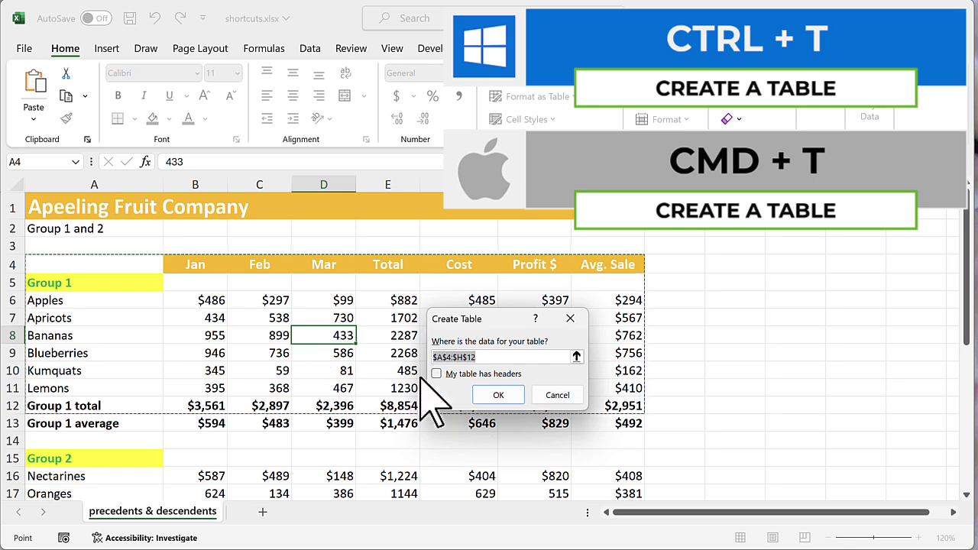
left_click(437, 374)
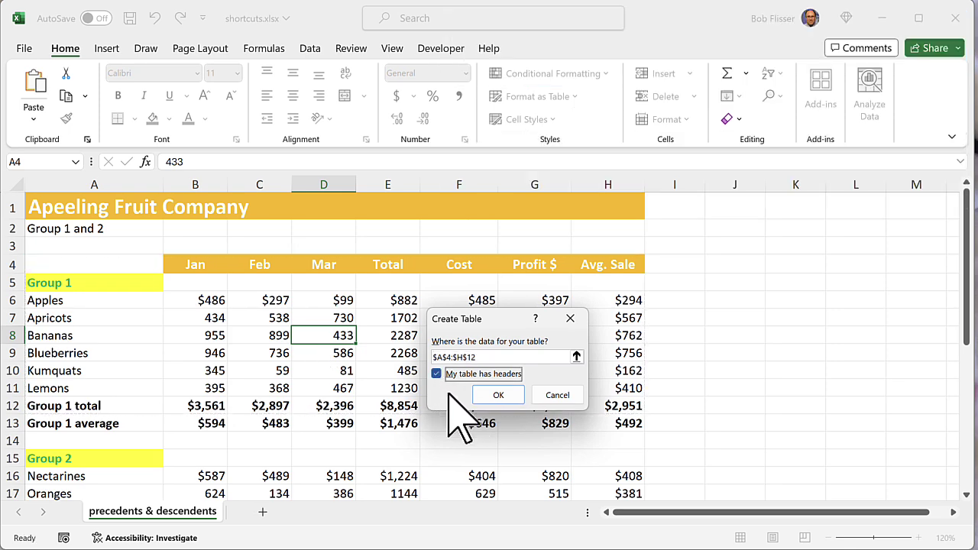
left_click(497, 395)
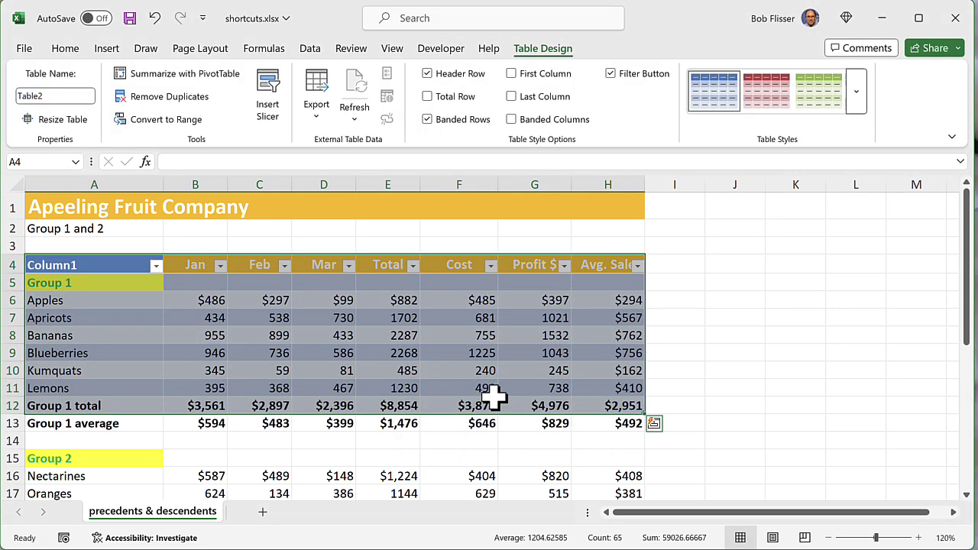
left_click(376, 330)
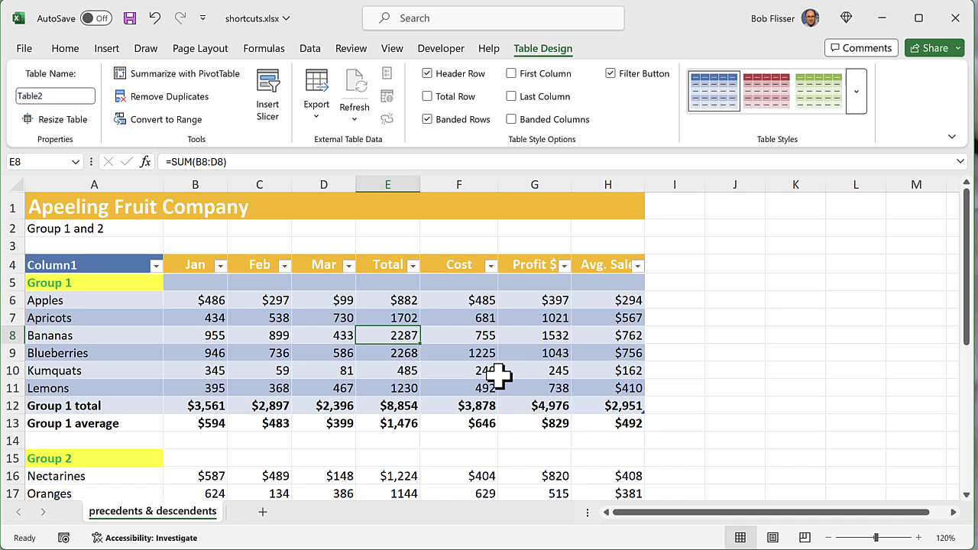
key("ctrl+z")
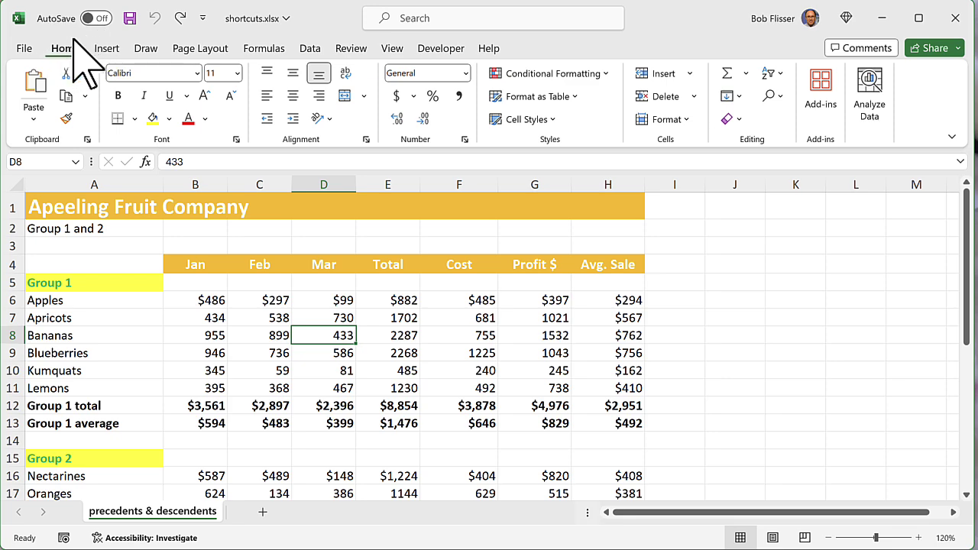
Format A4:H12 as a table with headers, using the blue style in the first row of the Medium group.
left_click(575, 97)
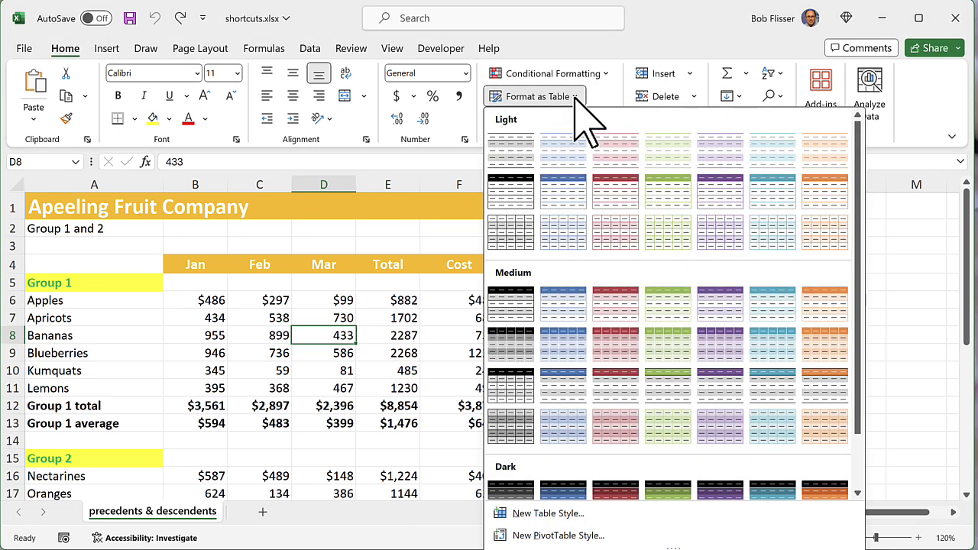
left_click(583, 317)
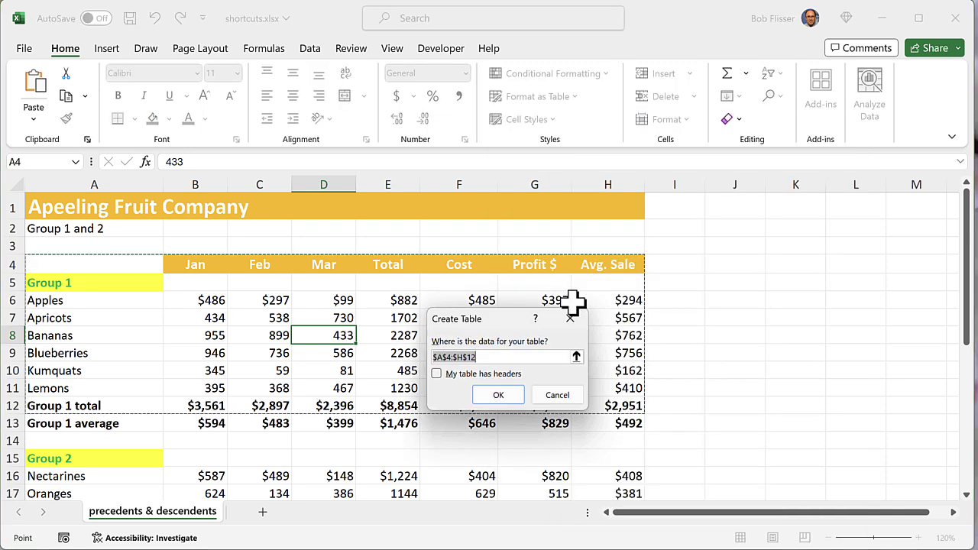
left_click(449, 374)
left_click(506, 396)
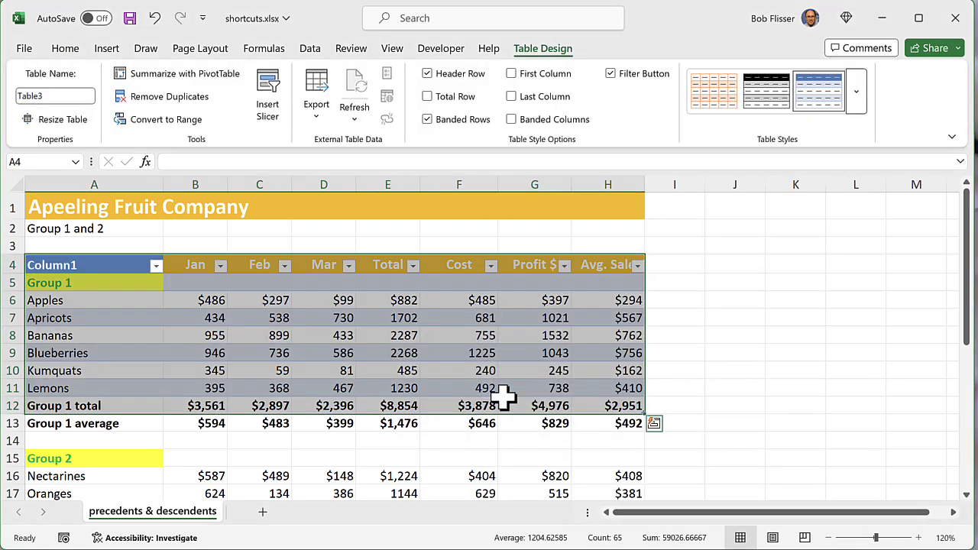
left_click(472, 343)
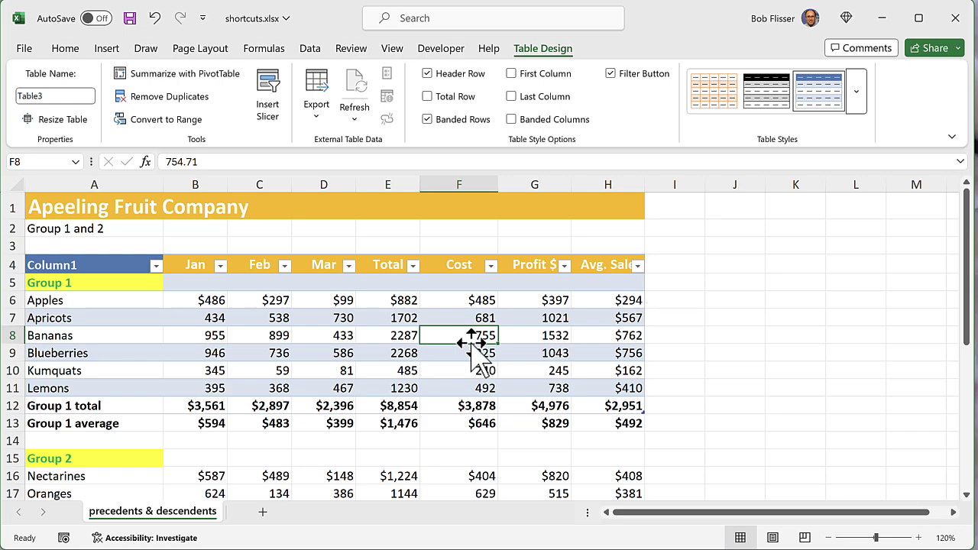